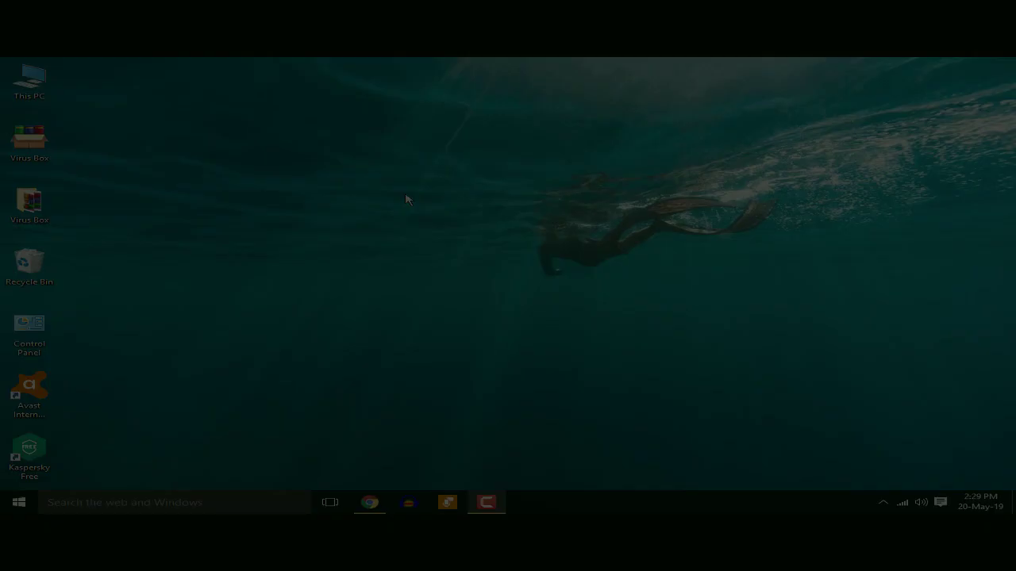
Step: Refresh the desktop, switch to Chrome with the Kaspersky Free page and choose to keep browsing on the Global website
{"action": "right_click", "coordinate": [401, 192]}
{"action": "left_click", "coordinate": [433, 222]}
{"action": "left_click", "coordinate": [370, 505]}
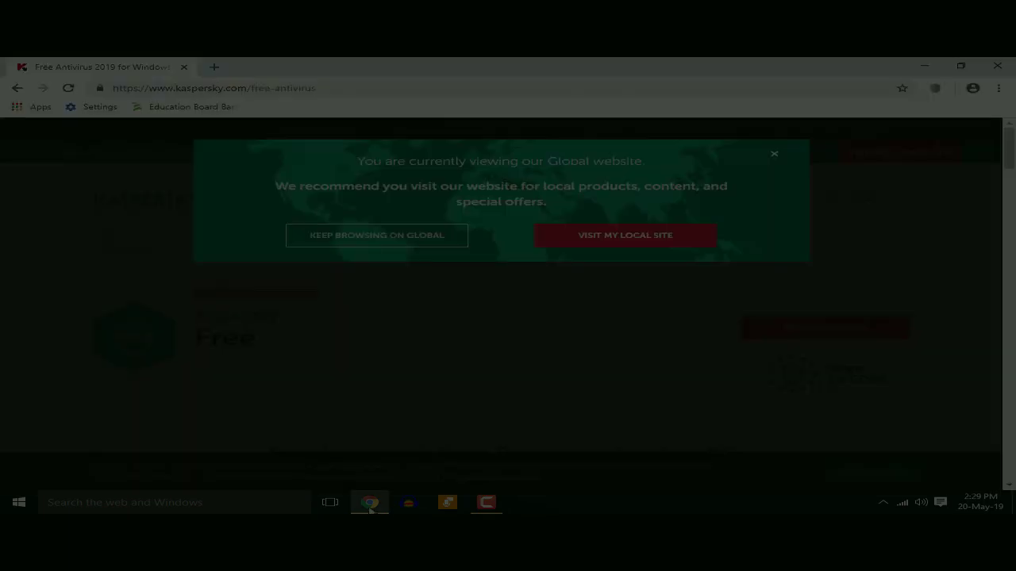
{"action": "left_click", "coordinate": [397, 239]}
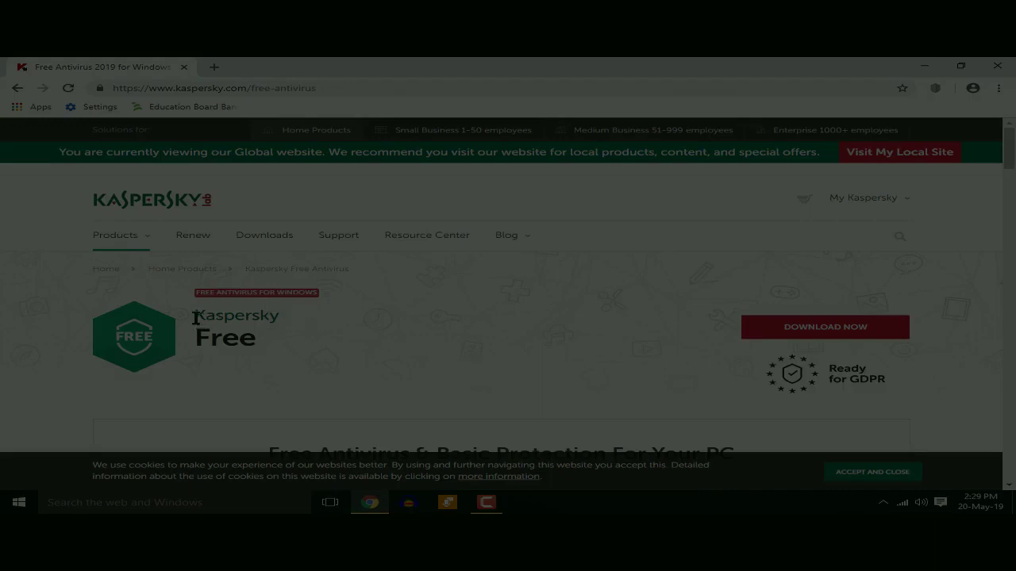
Step: Examine the Kaspersky Free page from the product title through the sections on basic protection and PC security
{"action": "left_click_drag", "start_coordinate": [195, 318], "coordinate": [283, 346]}
{"action": "left_click", "coordinate": [580, 355]}
{"action": "left_click_drag", "start_coordinate": [196, 317], "coordinate": [284, 346]}
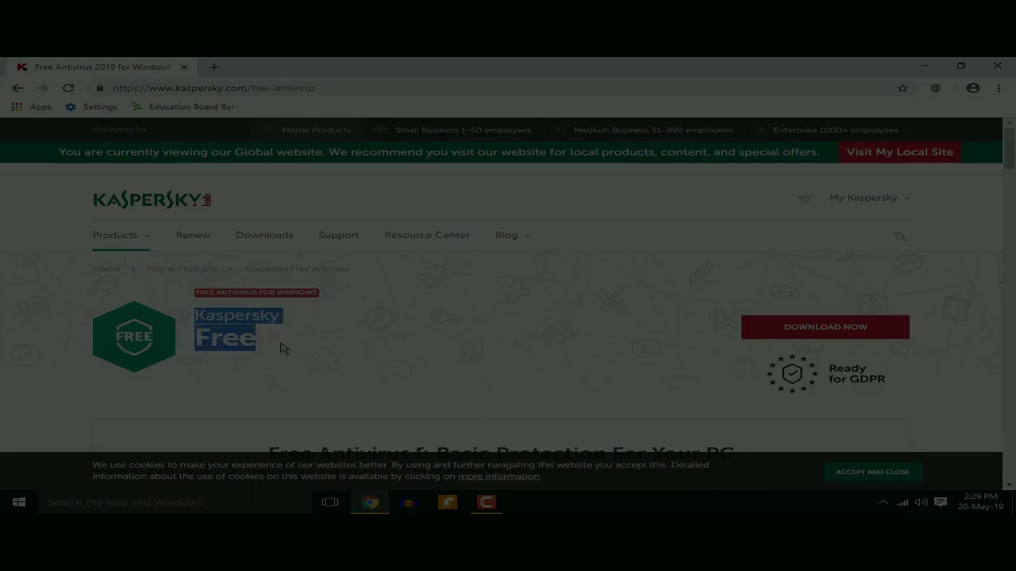
{"action": "left_click", "coordinate": [580, 355]}
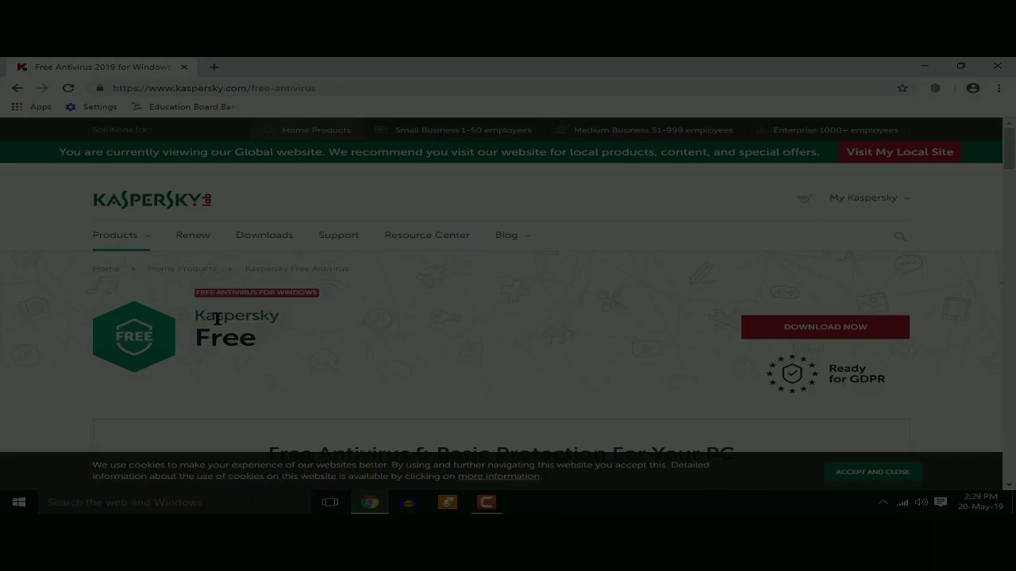
{"action": "left_click_drag", "start_coordinate": [196, 317], "coordinate": [283, 346]}
{"action": "left_click", "coordinate": [580, 355]}
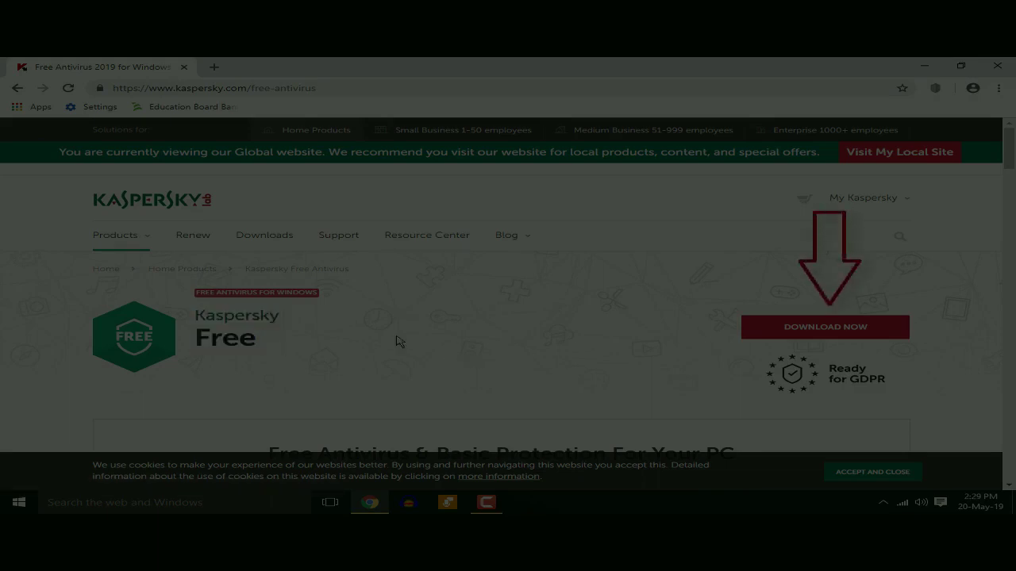
{"action": "left_click_drag", "start_coordinate": [196, 318], "coordinate": [284, 348]}
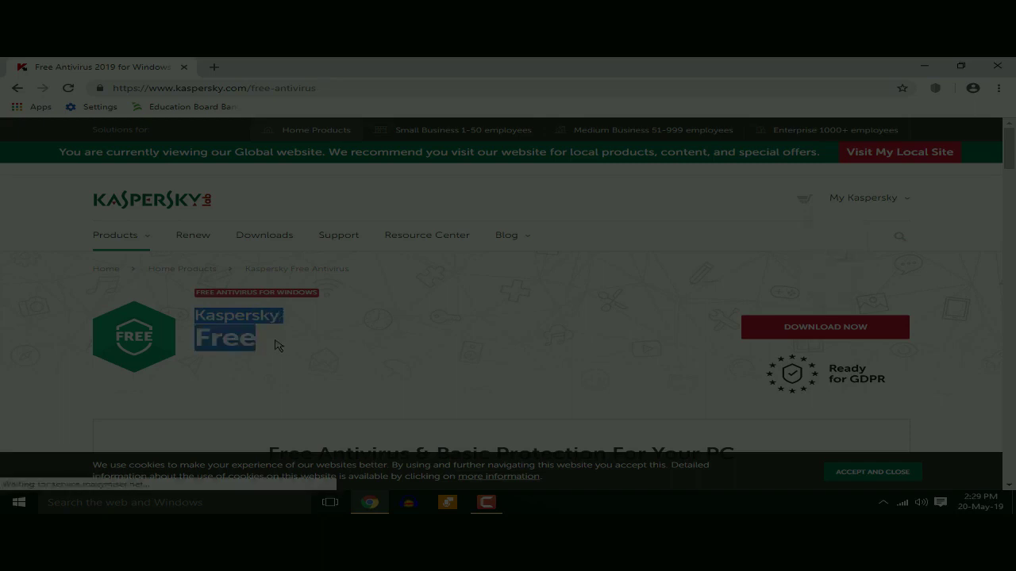
{"action": "scroll", "coordinate": [279, 347], "scroll_direction": "down", "scroll_amount": 2}
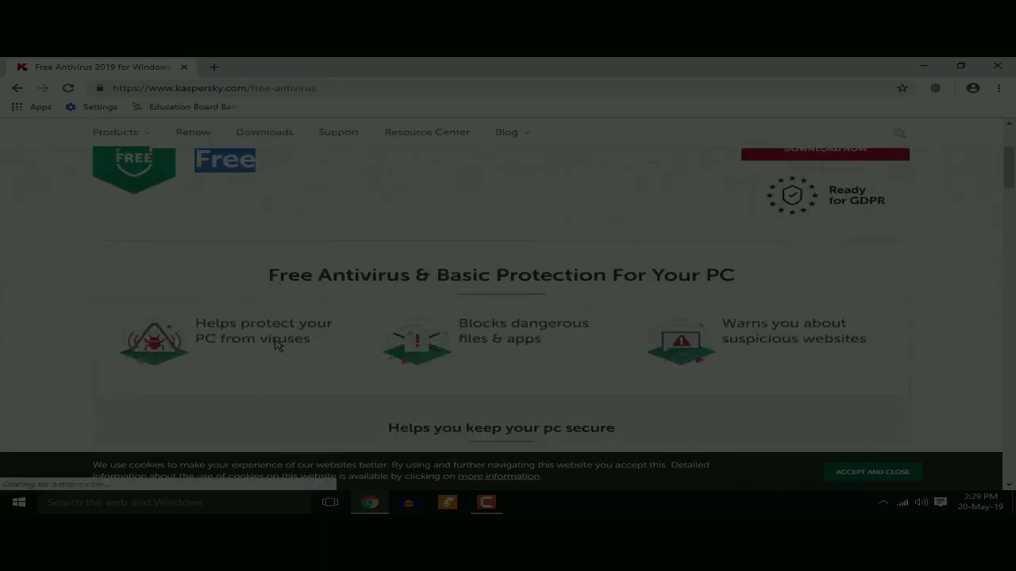
{"action": "scroll", "coordinate": [274, 341], "scroll_direction": "down", "scroll_amount": 2}
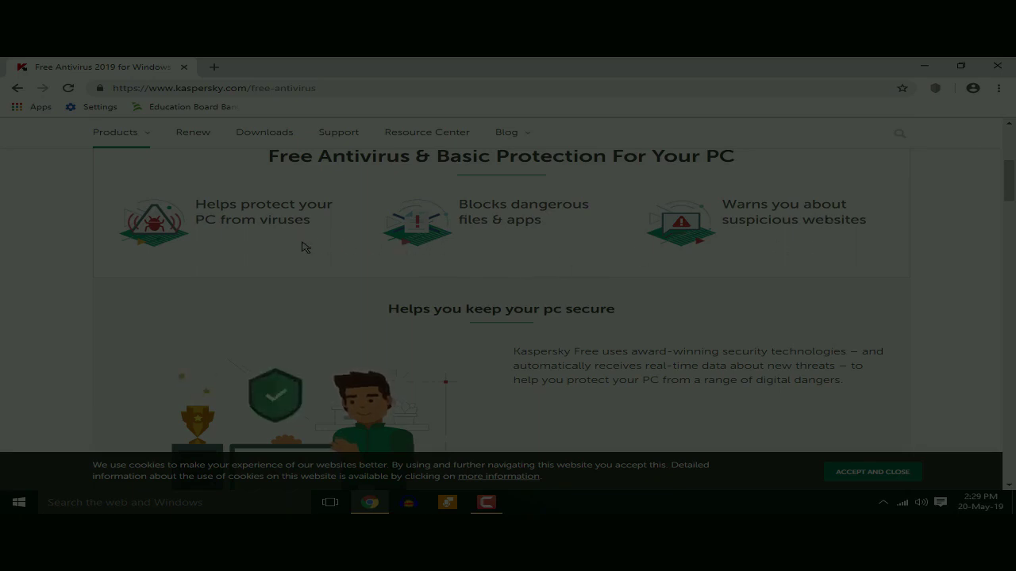
{"action": "scroll", "coordinate": [302, 247], "scroll_direction": "down", "scroll_amount": 2}
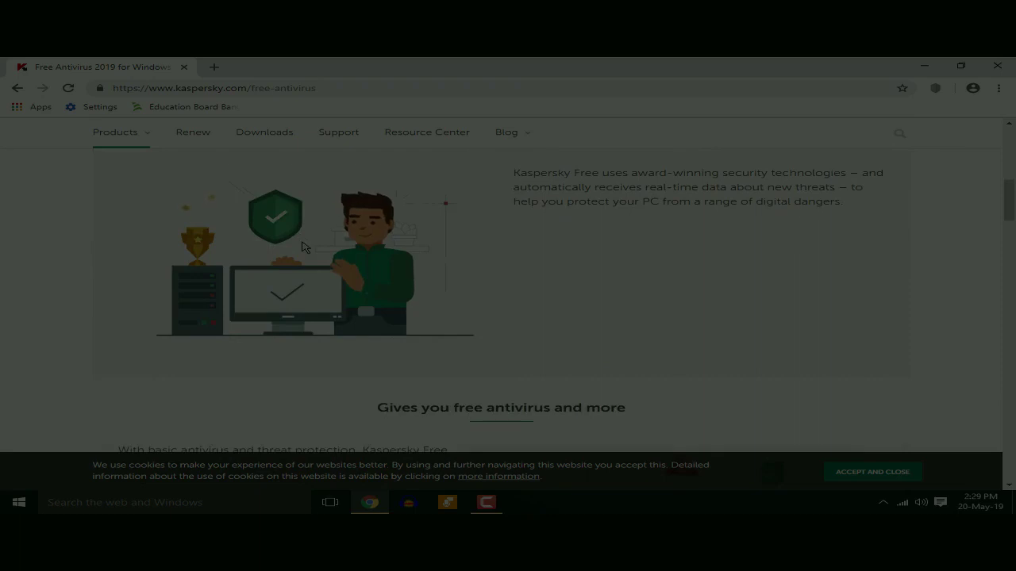
{"action": "scroll", "coordinate": [302, 247], "scroll_direction": "down", "scroll_amount": 3}
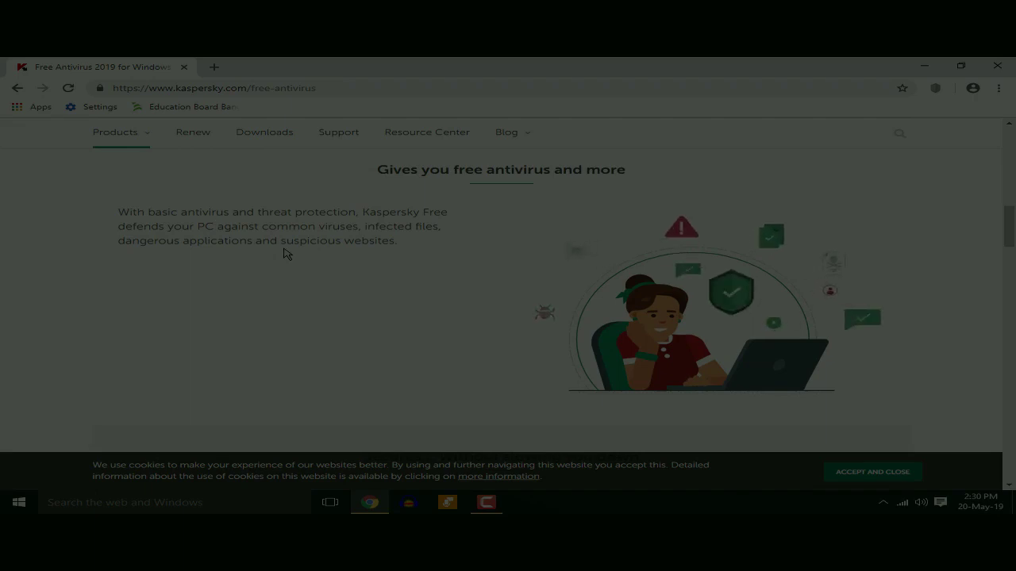
{"action": "scroll", "coordinate": [286, 253], "scroll_direction": "down", "scroll_amount": 3}
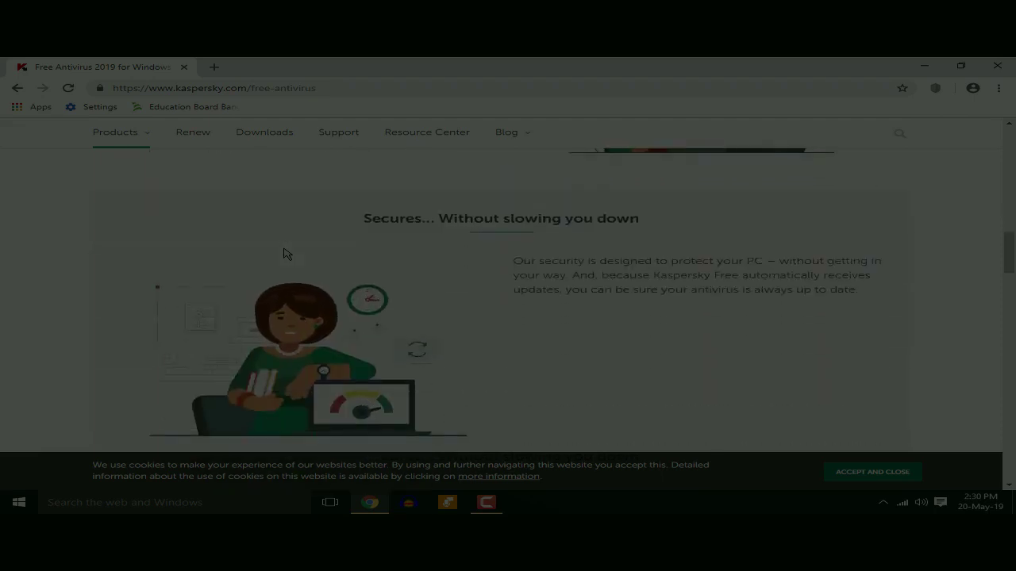
Step: Read the paragraph under "Secures... Without slowing you down", highlighting its text
{"action": "left_click_drag", "start_coordinate": [513, 261], "coordinate": [873, 294]}
{"action": "left_click", "coordinate": [864, 298]}
{"action": "left_click", "coordinate": [516, 262]}
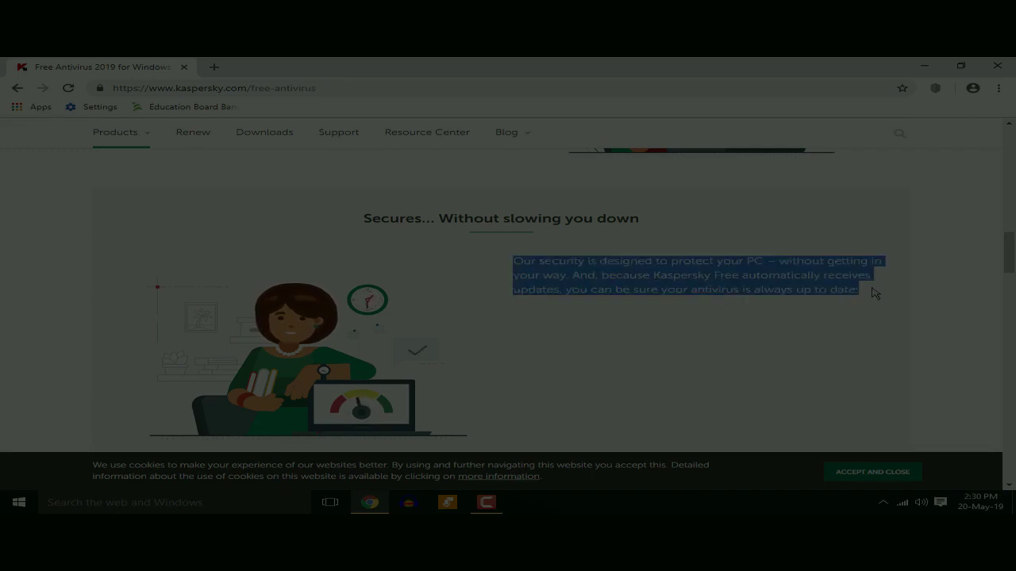
{"action": "left_click", "coordinate": [864, 295]}
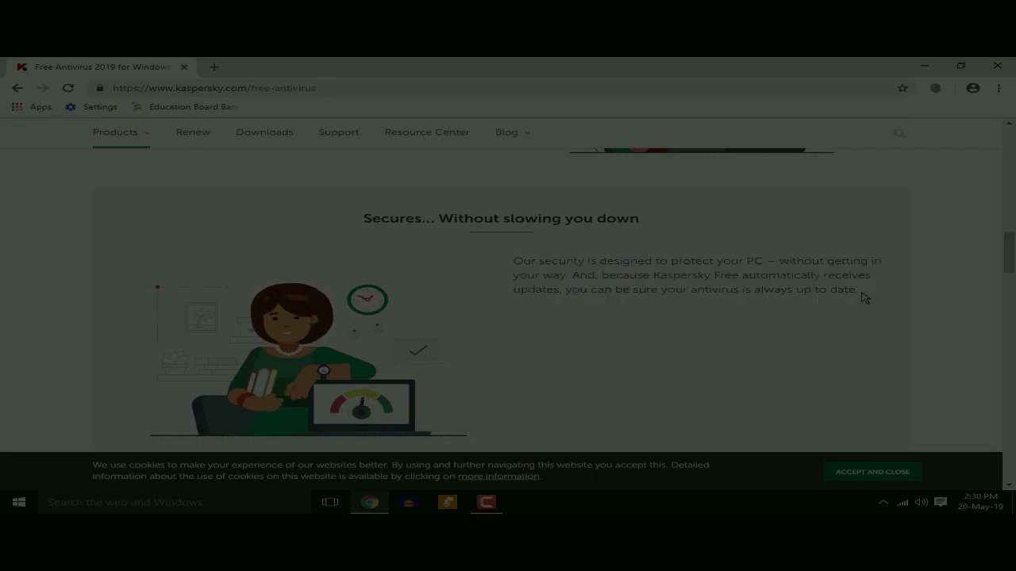
{"action": "left_click_drag", "start_coordinate": [861, 292], "coordinate": [516, 262]}
{"action": "left_click", "coordinate": [516, 262]}
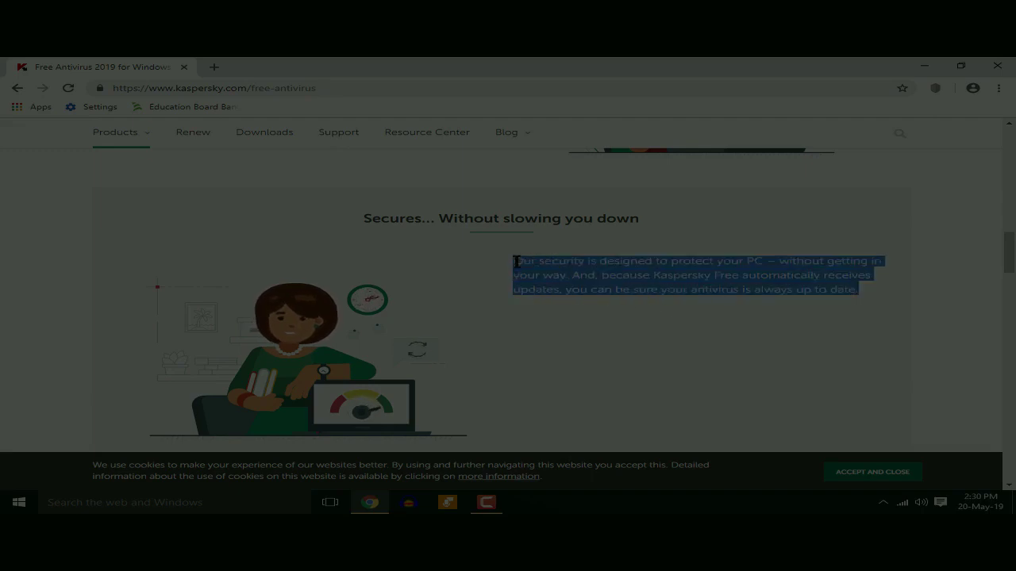
{"action": "left_click", "coordinate": [516, 262]}
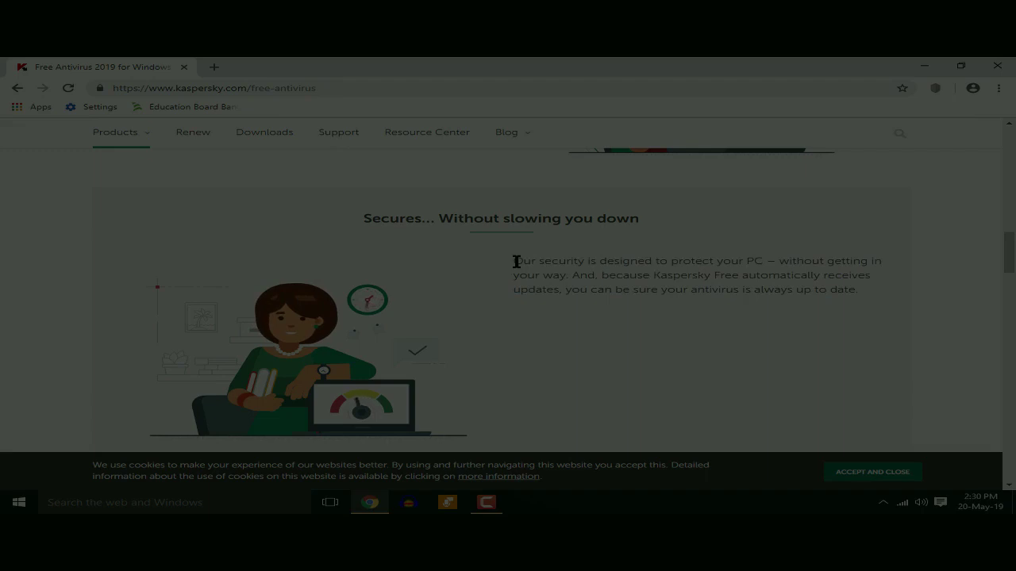
Step: Compare the features of Kaspersky Free, Internet Security and Total Security in the protection level table and return to the page start
{"action": "scroll", "coordinate": [517, 262], "scroll_direction": "down", "scroll_amount": 4}
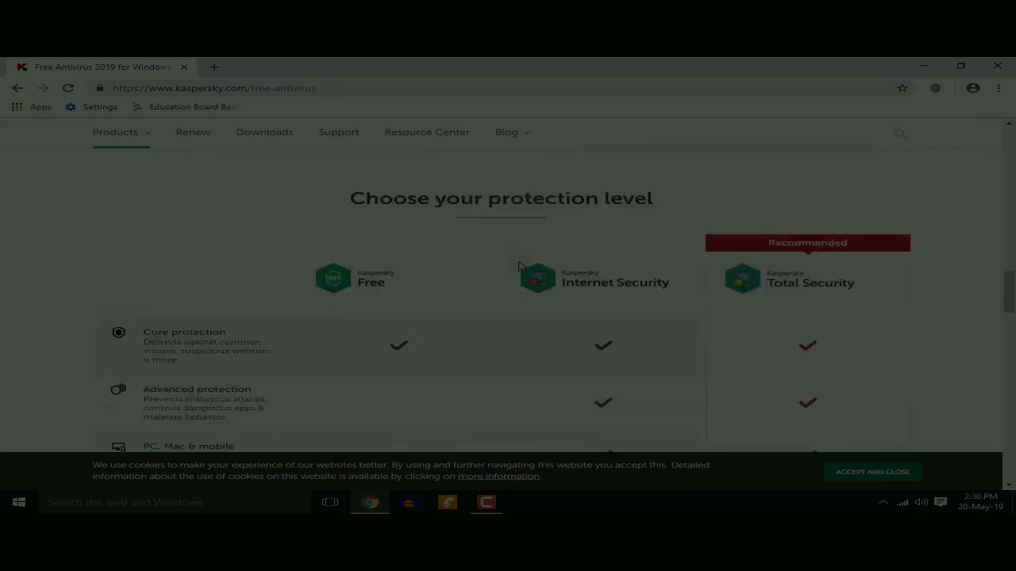
{"action": "scroll", "coordinate": [520, 266], "scroll_direction": "down", "scroll_amount": 2}
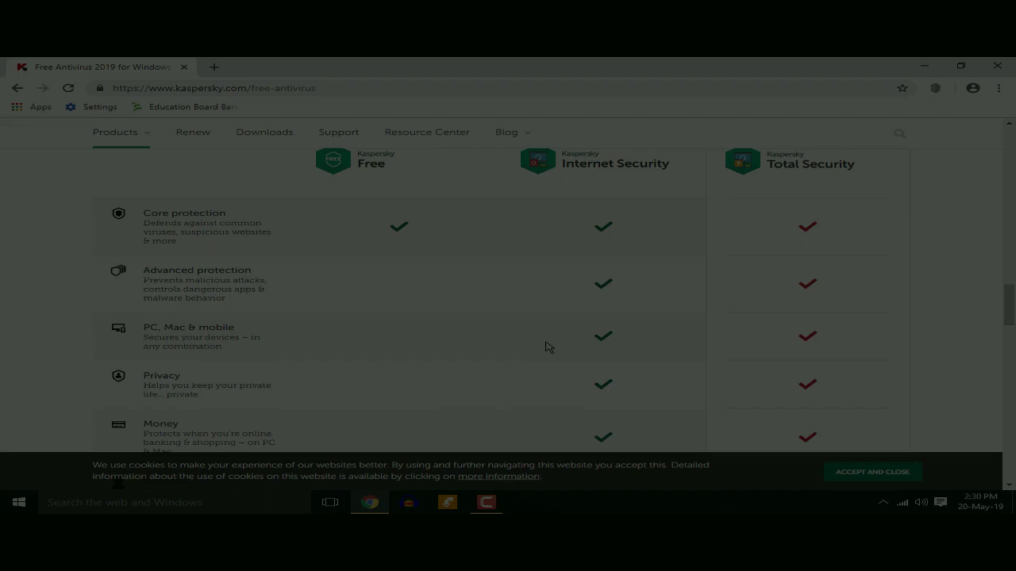
{"action": "scroll", "coordinate": [546, 347], "scroll_direction": "down", "scroll_amount": 2}
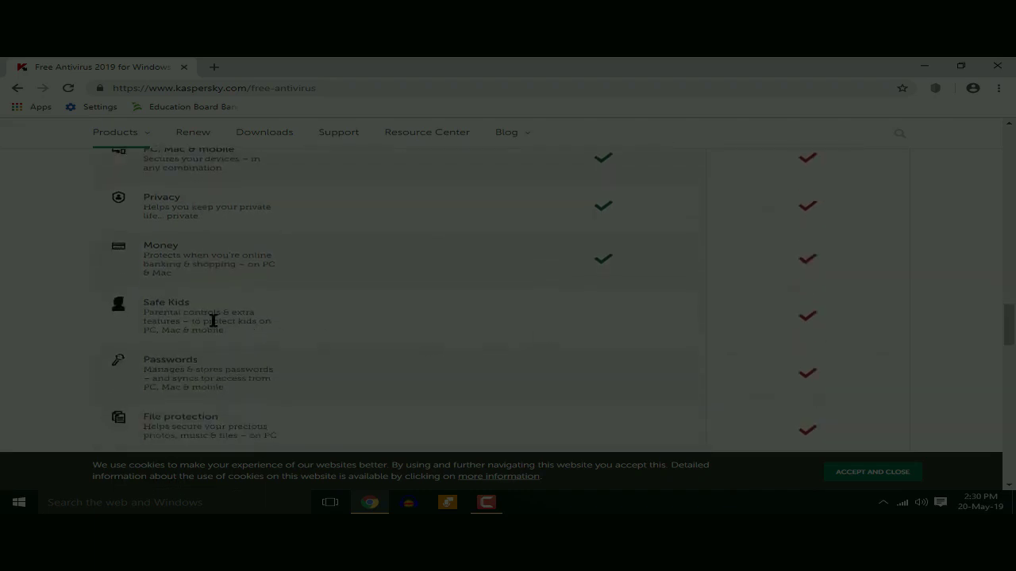
{"action": "scroll", "coordinate": [258, 409], "scroll_direction": "up", "scroll_amount": 2}
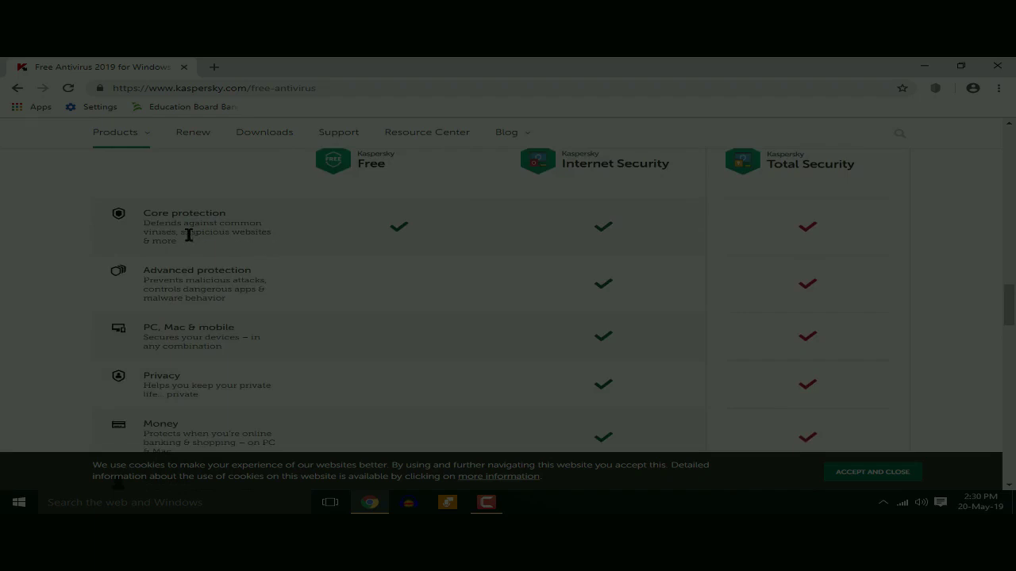
{"action": "scroll", "coordinate": [262, 411], "scroll_direction": "down", "scroll_amount": 4}
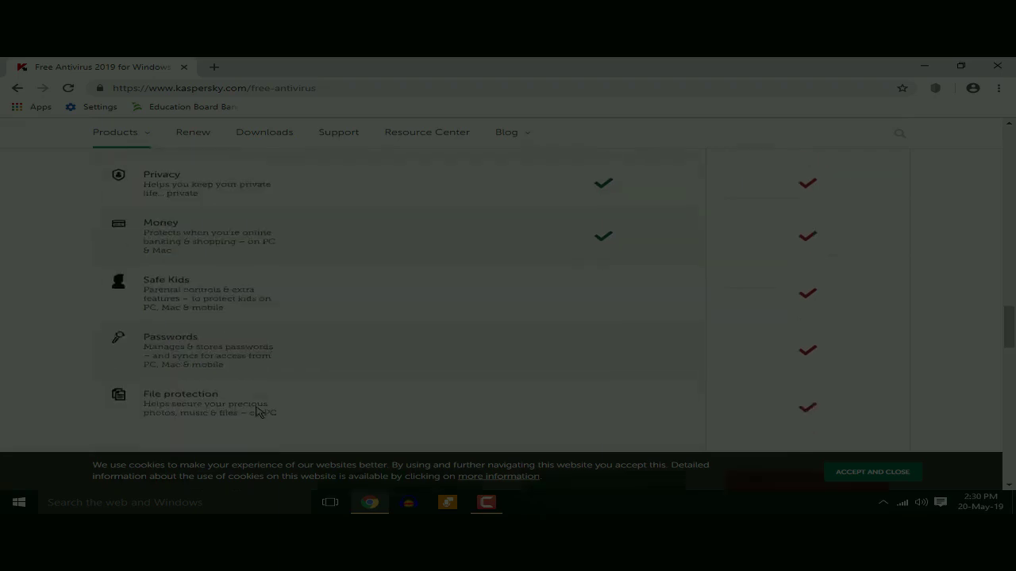
{"action": "scroll", "coordinate": [261, 408], "scroll_direction": "down", "scroll_amount": 1}
{"action": "scroll", "coordinate": [264, 399], "scroll_direction": "up", "scroll_amount": 1}
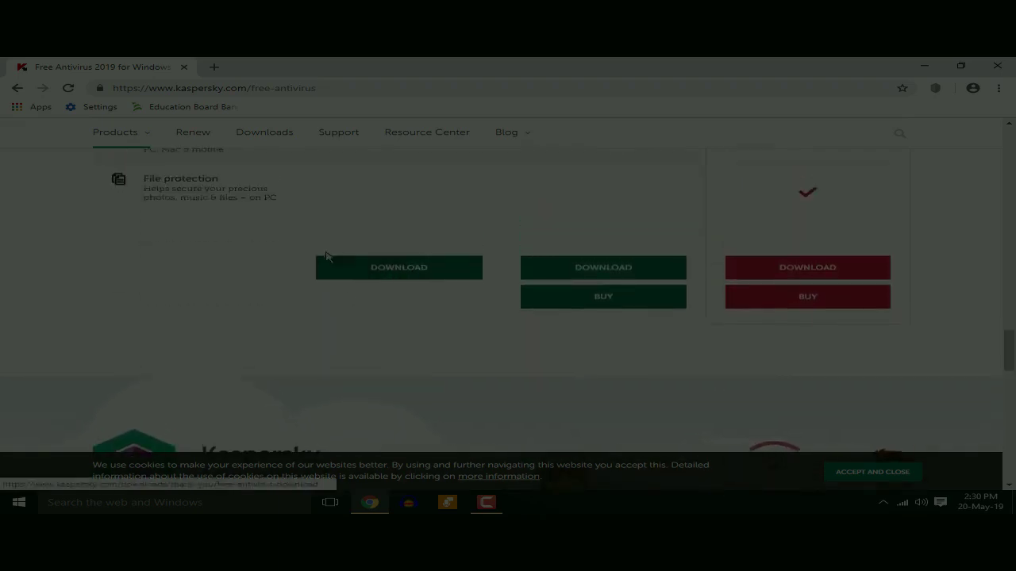
{"action": "scroll", "coordinate": [337, 331], "scroll_direction": "down", "scroll_amount": 3}
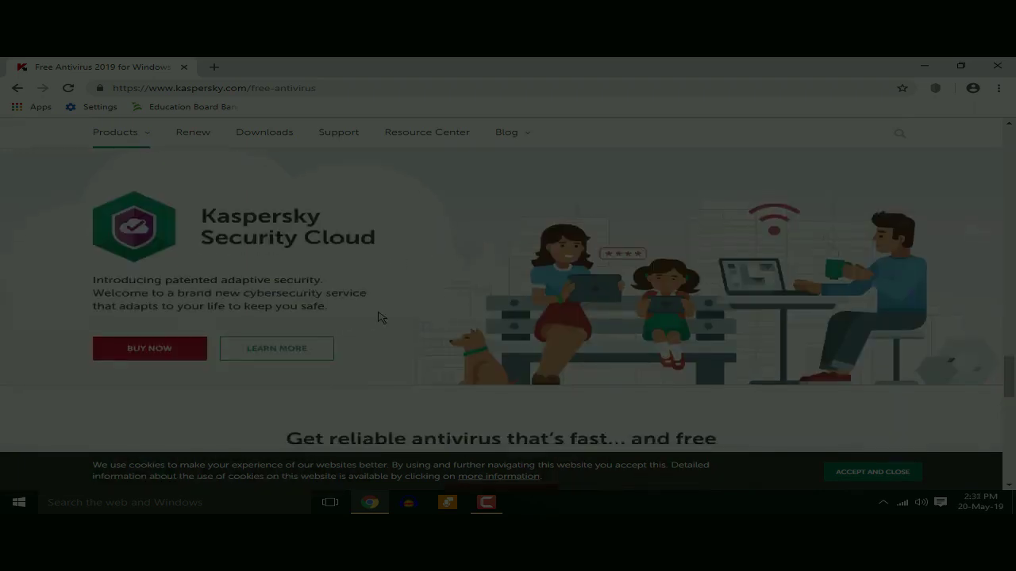
{"action": "scroll", "coordinate": [378, 317], "scroll_direction": "up", "scroll_amount": 15}
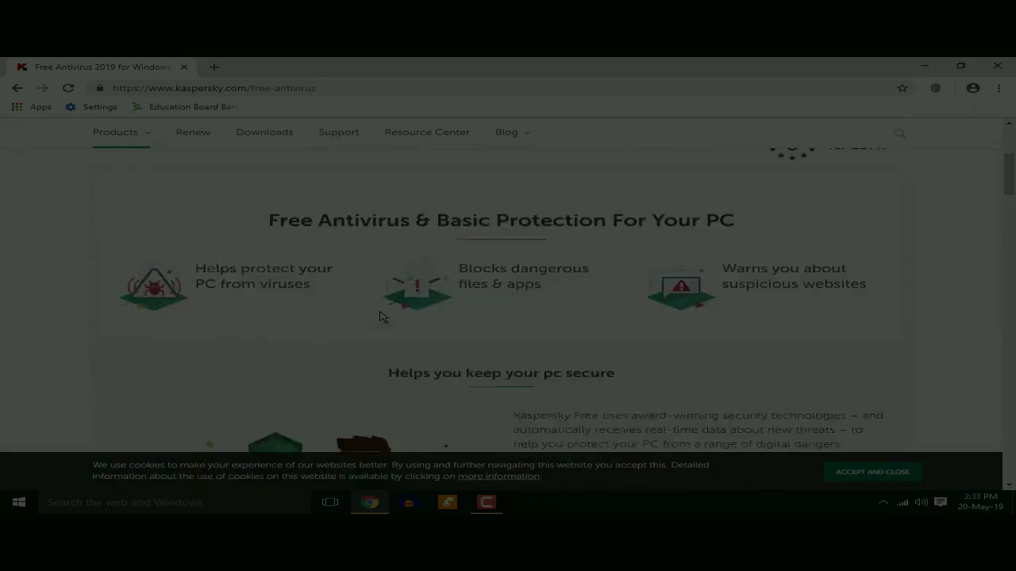
{"action": "scroll", "coordinate": [379, 316], "scroll_direction": "up", "scroll_amount": 3}
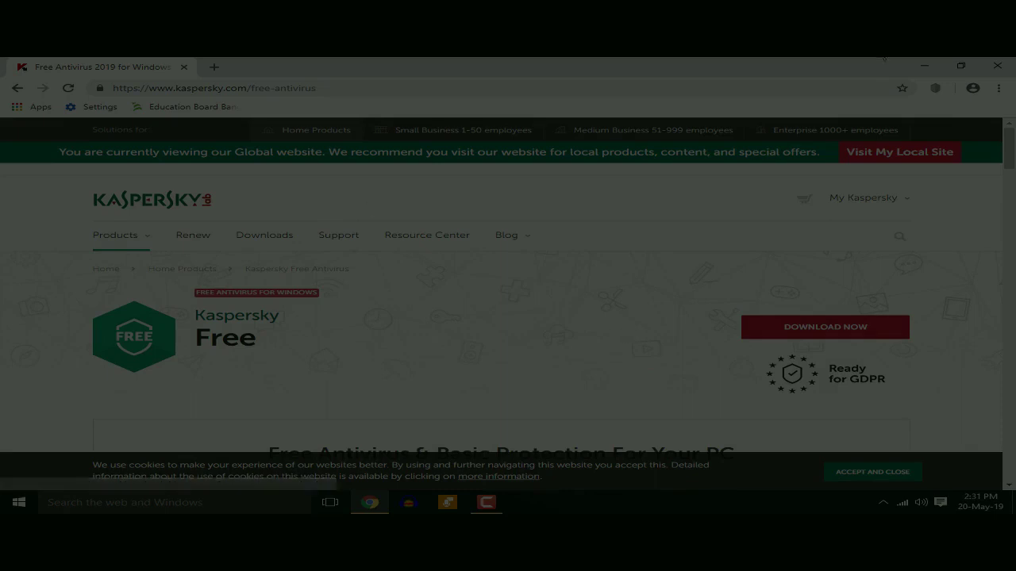
Step: Minimize the browser window and refresh the desktop
{"action": "left_click", "coordinate": [925, 68]}
{"action": "right_click", "coordinate": [354, 158]}
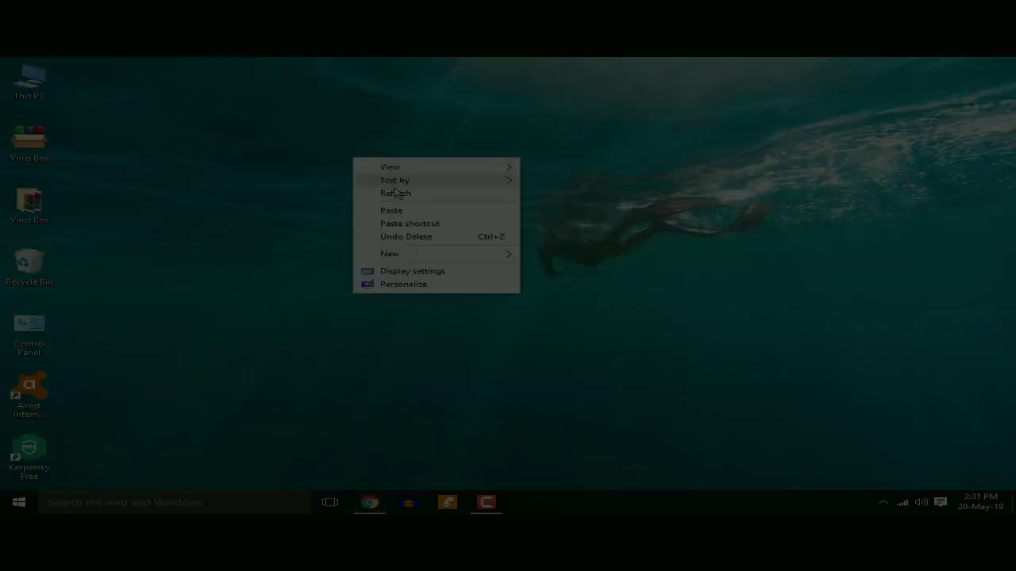
{"action": "left_click", "coordinate": [383, 194]}
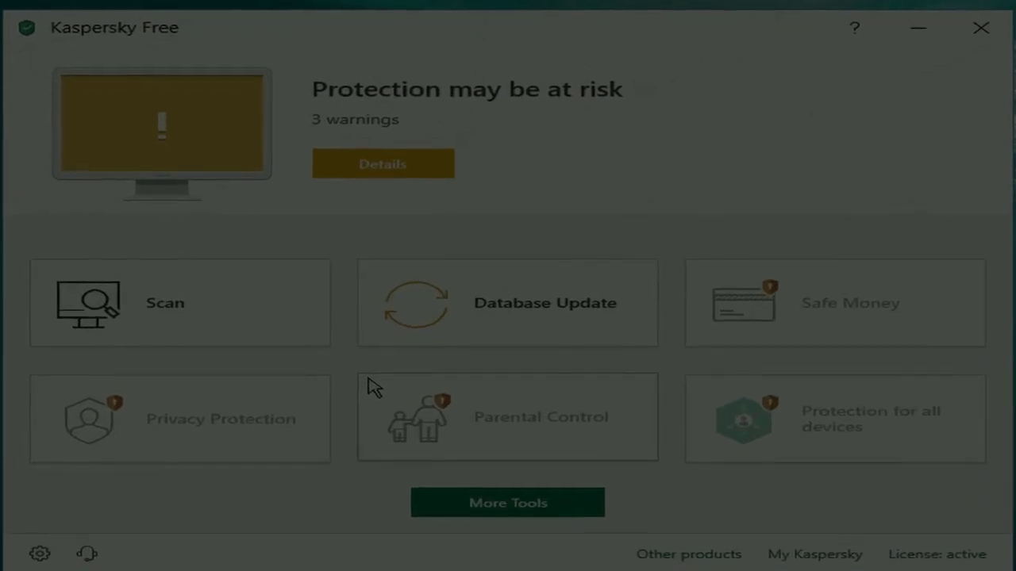
Step: Open the details of the protection warnings in Kaspersky Free and ignore the DPS-drv.exe and AutoKMS.exe entries
{"action": "left_click", "coordinate": [418, 173]}
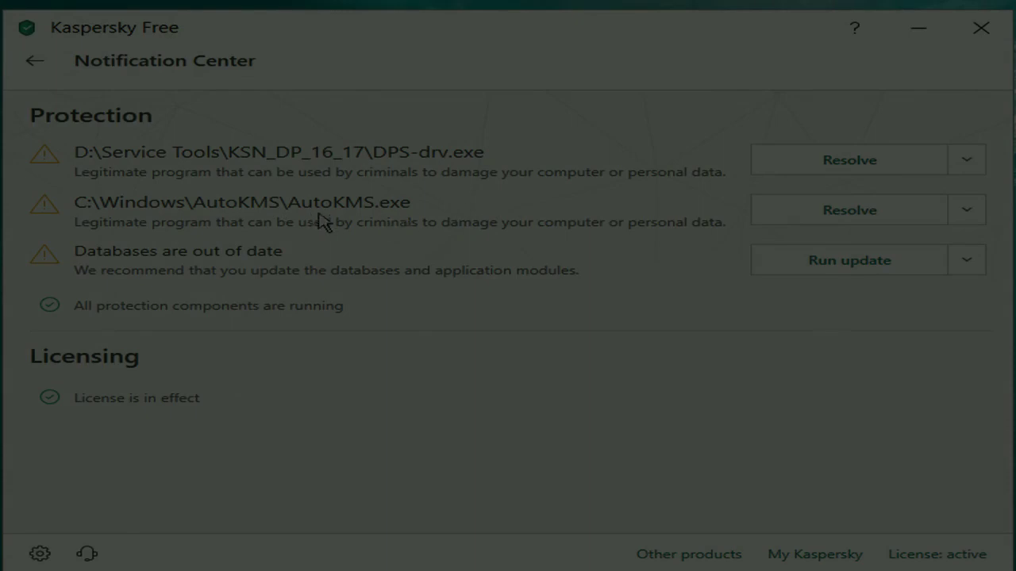
{"action": "left_click", "coordinate": [972, 164]}
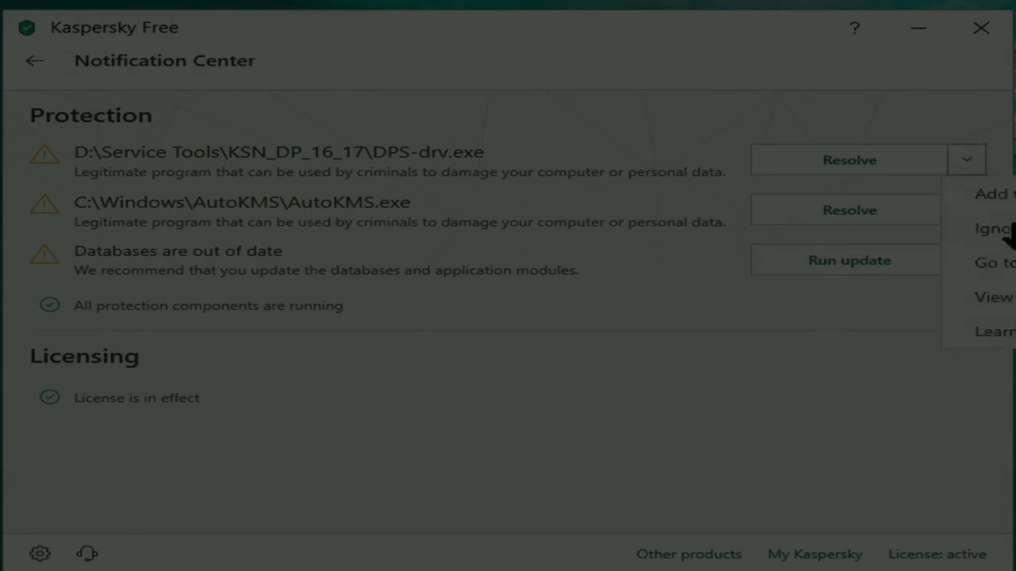
{"action": "left_click", "coordinate": [1002, 228]}
{"action": "left_click", "coordinate": [975, 163]}
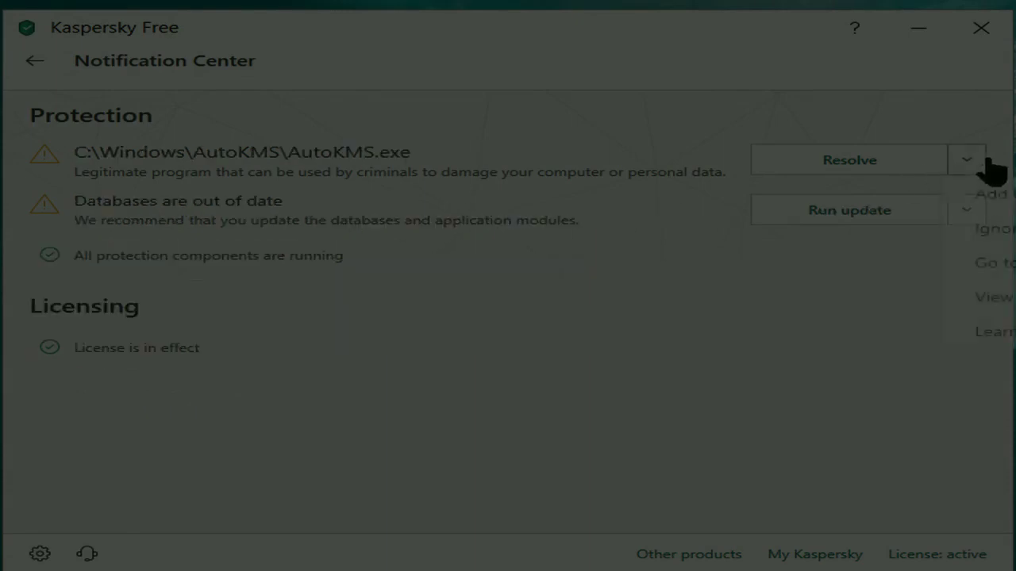
{"action": "left_click", "coordinate": [1005, 230]}
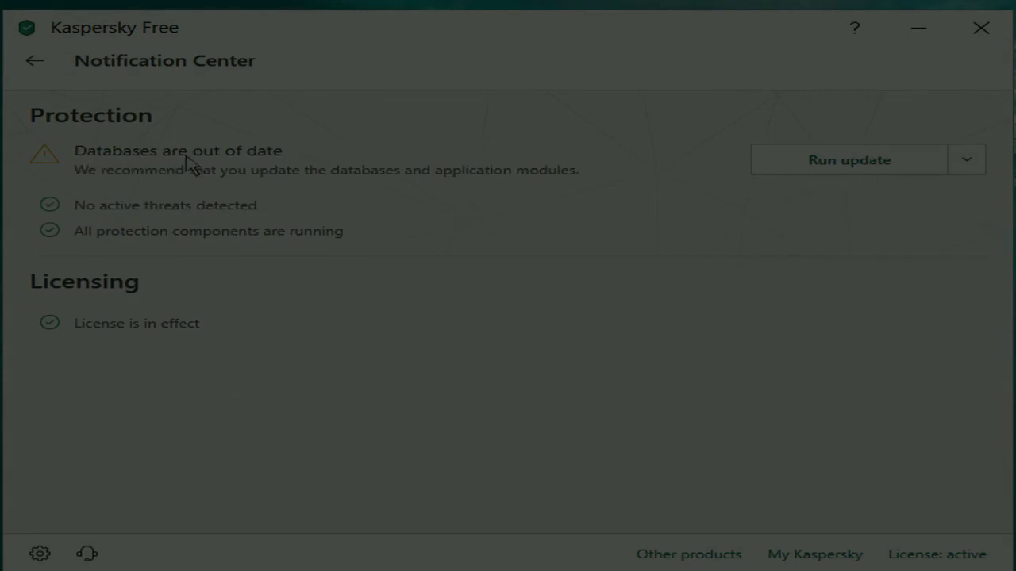
Step: Run the update of databases and application modules and check its status on the Database Update page
{"action": "left_click", "coordinate": [833, 165]}
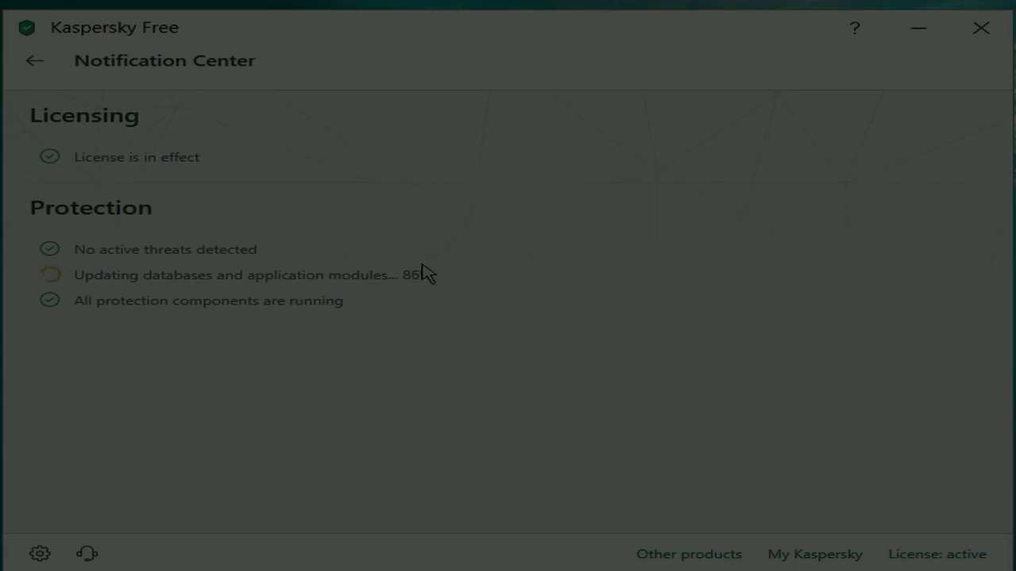
{"action": "left_click", "coordinate": [33, 61]}
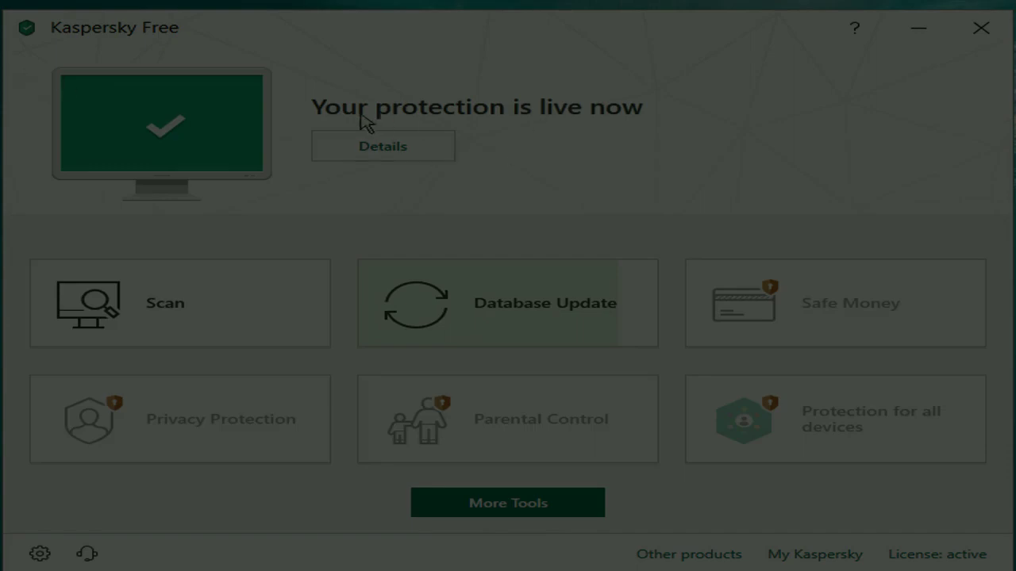
{"action": "left_click", "coordinate": [617, 337]}
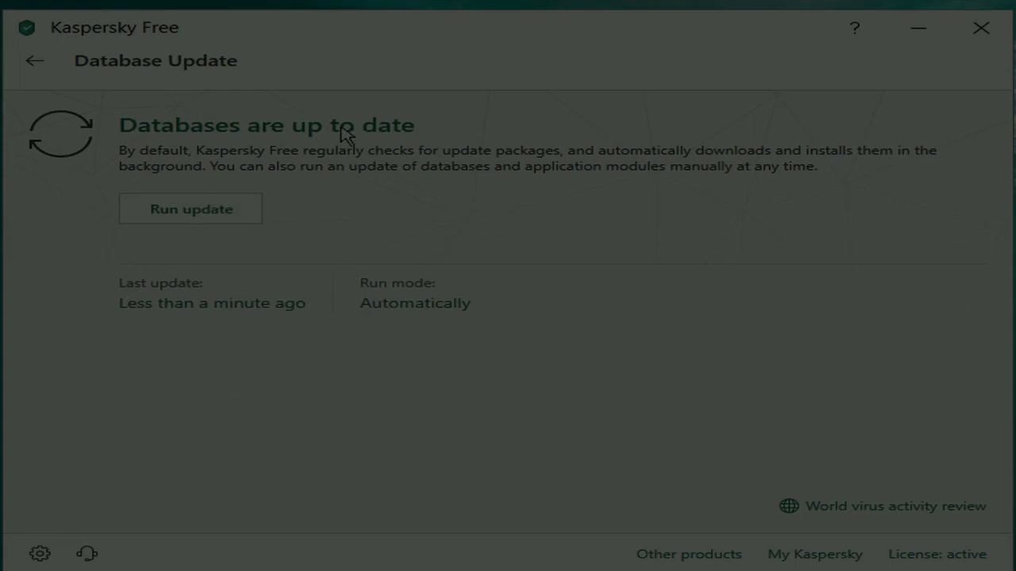
{"action": "left_click", "coordinate": [34, 62]}
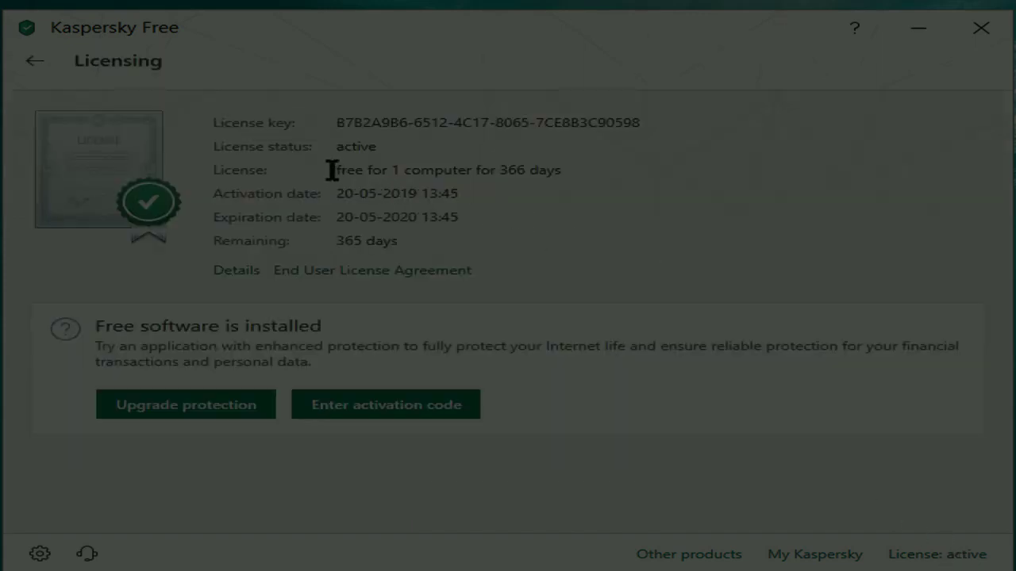
Step: Examine the license term, activation date and remaining days in the Licensing details
{"action": "mouse_move", "coordinate": [340, 168]}
{"action": "left_mouse_down"}
{"action": "mouse_move", "coordinate": [572, 166]}
{"action": "mouse_move", "coordinate": [333, 173]}
{"action": "left_mouse_up"}
{"action": "left_click", "coordinate": [390, 192]}
{"action": "left_click_drag", "start_coordinate": [336, 242], "coordinate": [402, 240]}
{"action": "left_click", "coordinate": [421, 241]}
{"action": "triple_click", "coordinate": [499, 172]}
{"action": "mouse_move", "coordinate": [499, 172]}
{"action": "left_mouse_down"}
{"action": "mouse_move", "coordinate": [566, 170]}
{"action": "mouse_move", "coordinate": [501, 172]}
{"action": "left_mouse_up"}
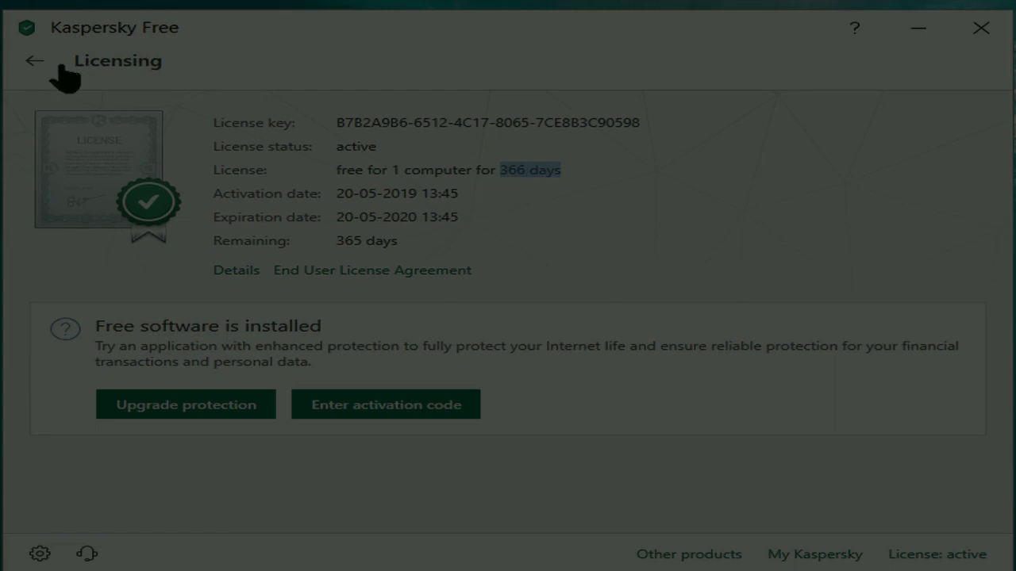
Step: Check the license duration against the activation and expiration dates, and return to the main Kaspersky Free page
{"action": "left_click", "coordinate": [410, 193]}
{"action": "mouse_move", "coordinate": [496, 172]}
{"action": "left_mouse_down"}
{"action": "mouse_move", "coordinate": [571, 174]}
{"action": "mouse_move", "coordinate": [499, 169]}
{"action": "left_mouse_up"}
{"action": "left_click_drag", "start_coordinate": [567, 170], "coordinate": [497, 170]}
{"action": "left_click", "coordinate": [558, 217]}
{"action": "left_click", "coordinate": [33, 68]}
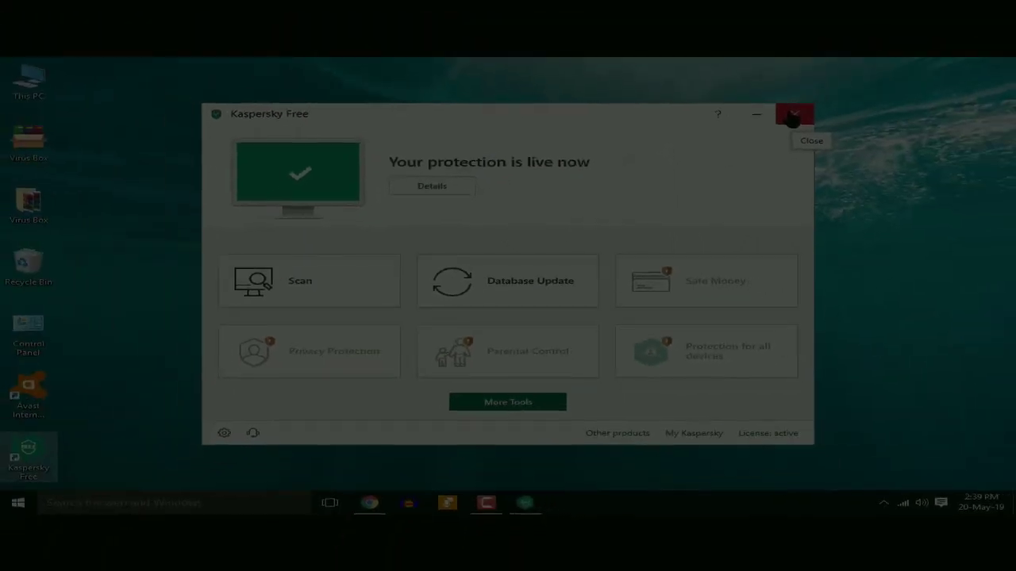
Step: Close the Kaspersky Free window and refresh the desktop
{"action": "left_click", "coordinate": [792, 118]}
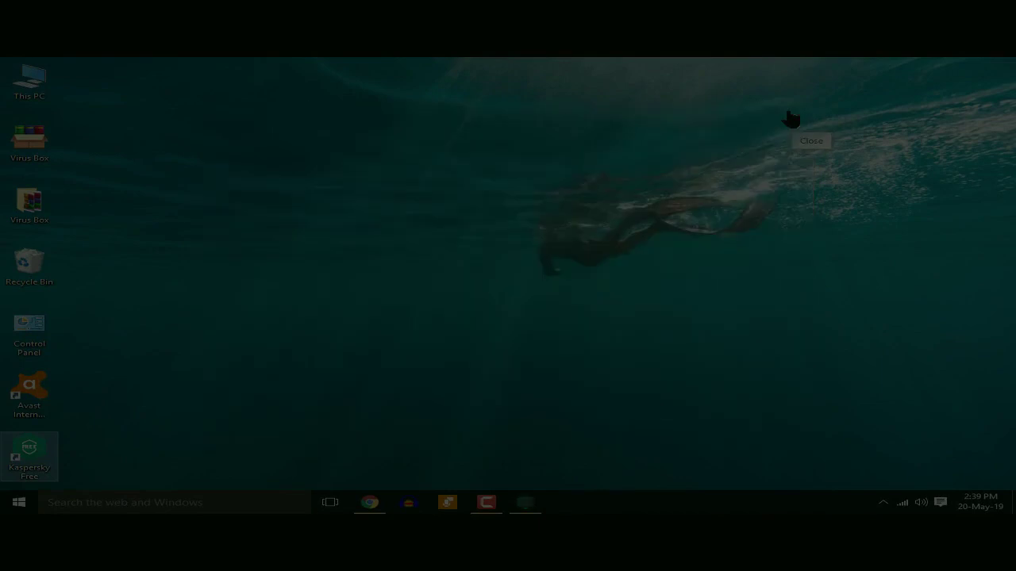
{"action": "right_click", "coordinate": [747, 113]}
{"action": "left_click", "coordinate": [776, 147]}
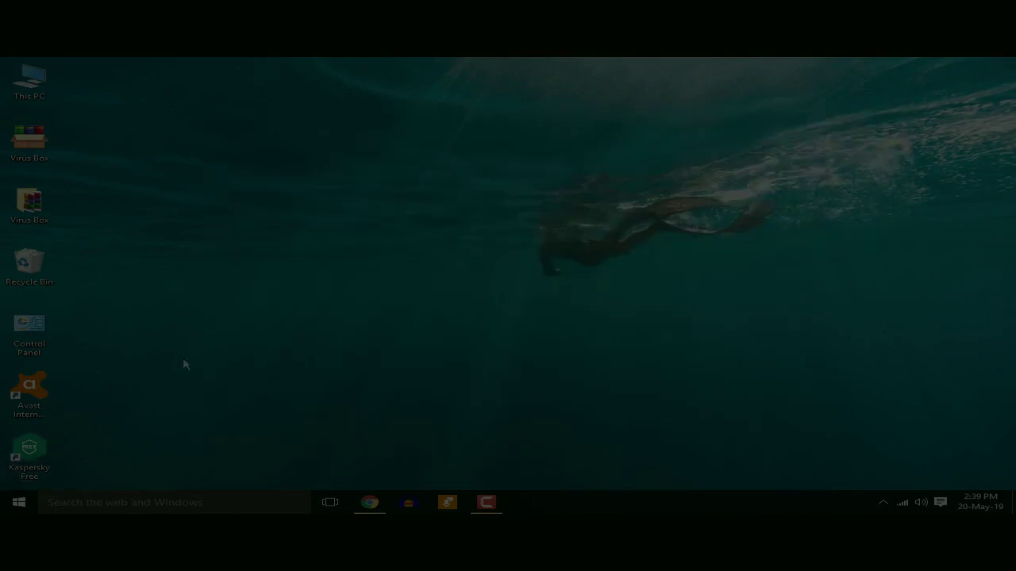
Step: Reopen Kaspersky Free, view the running Selective Scan in the scan Task Manager and return to the main page
{"action": "double_click", "coordinate": [54, 448]}
{"action": "left_click", "coordinate": [736, 226]}
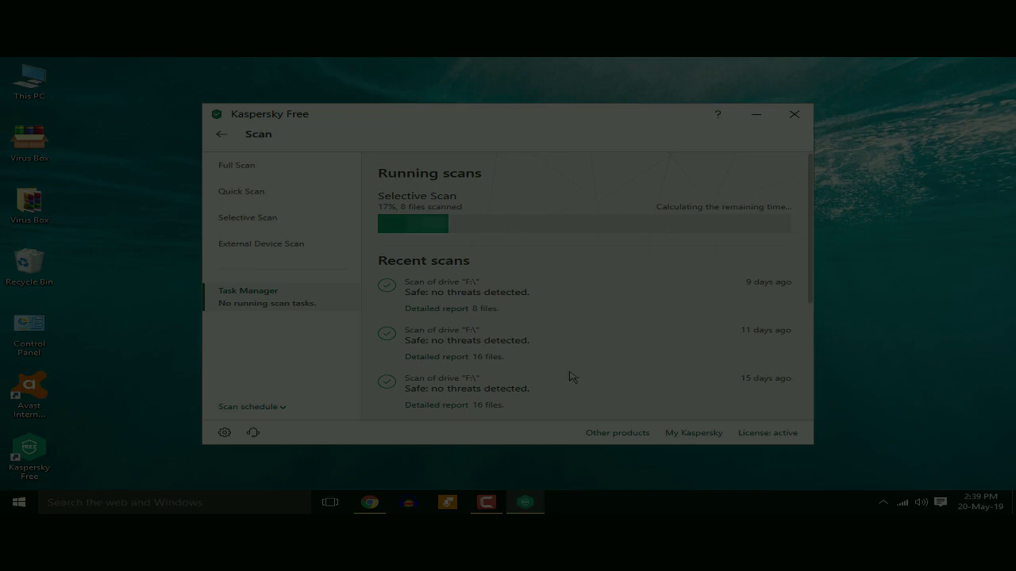
{"action": "left_click", "coordinate": [224, 136]}
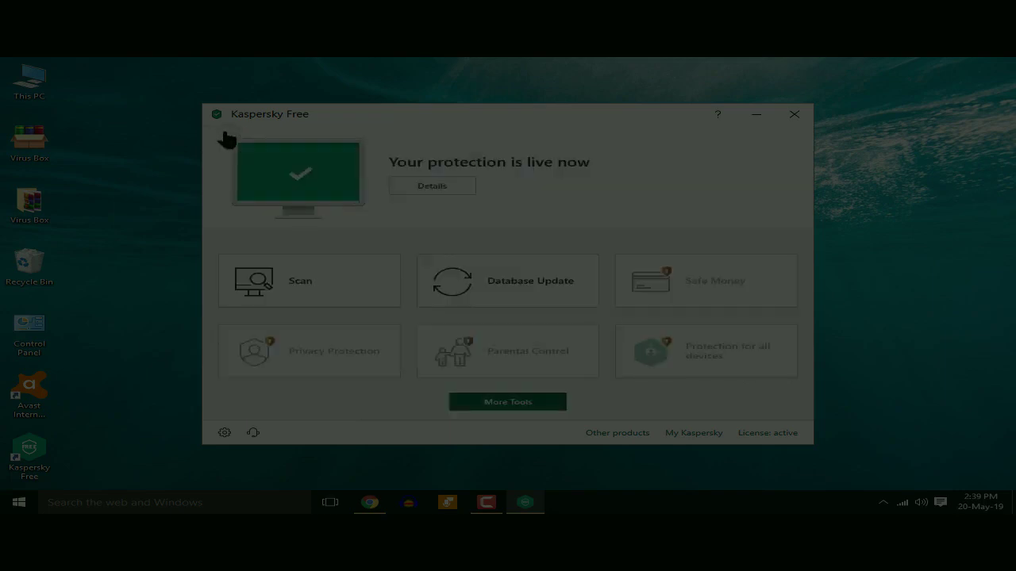
Step: Set the action on threat detection to Notify in the Scan settings and return to the main page
{"action": "left_click", "coordinate": [225, 433]}
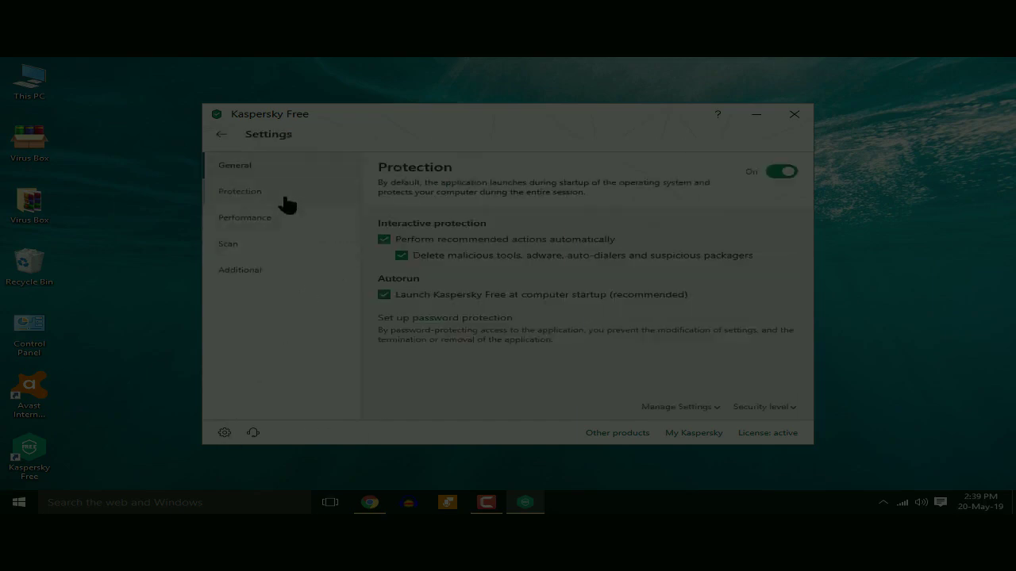
{"action": "left_click", "coordinate": [260, 249]}
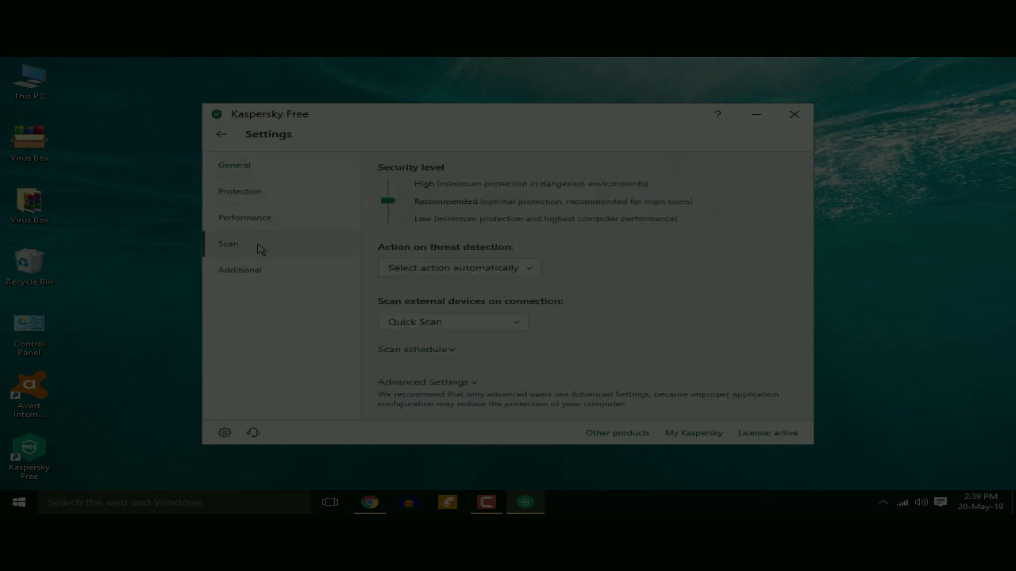
{"action": "left_click", "coordinate": [522, 269]}
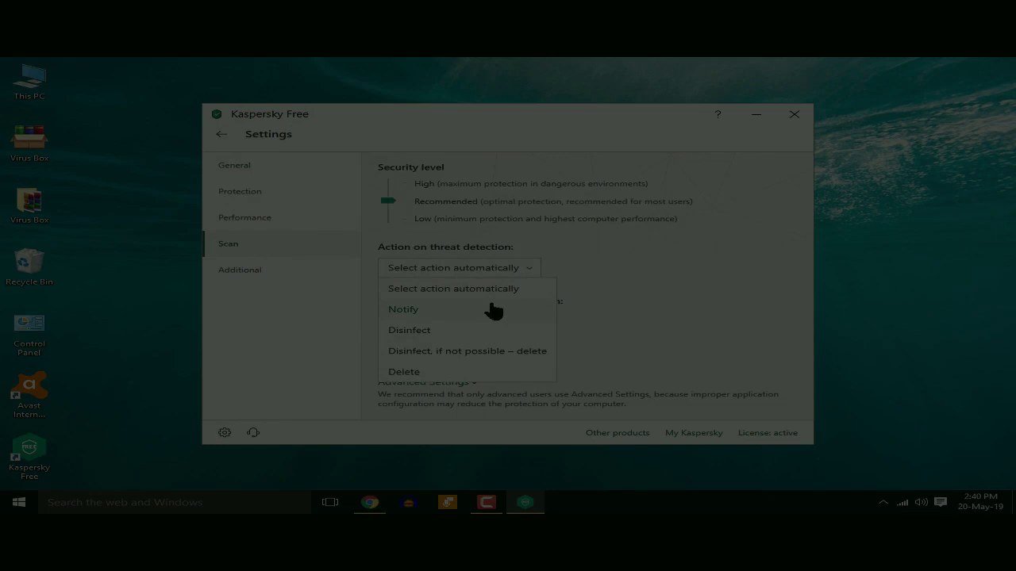
{"action": "left_click", "coordinate": [441, 314]}
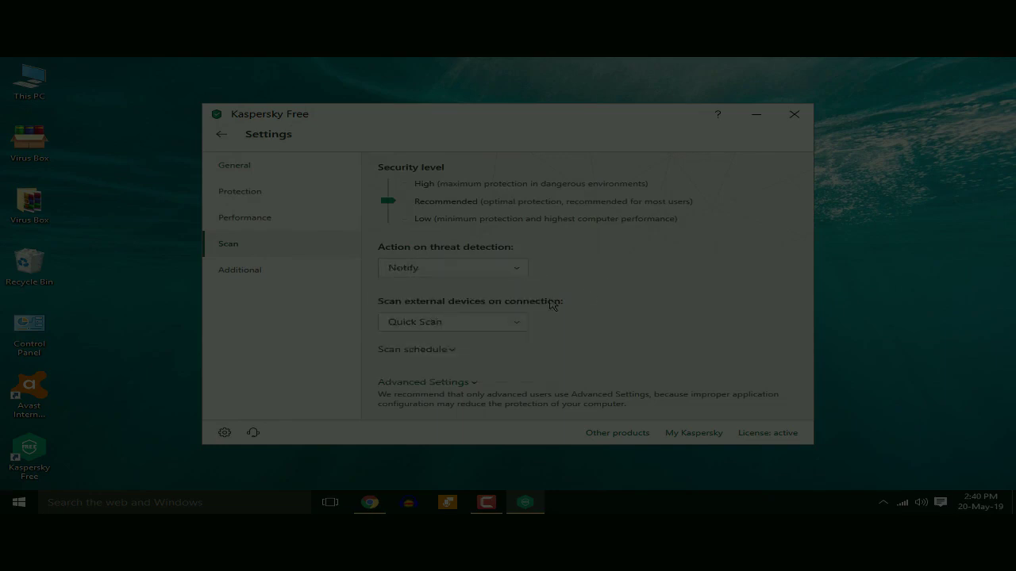
{"action": "left_click", "coordinate": [222, 134]}
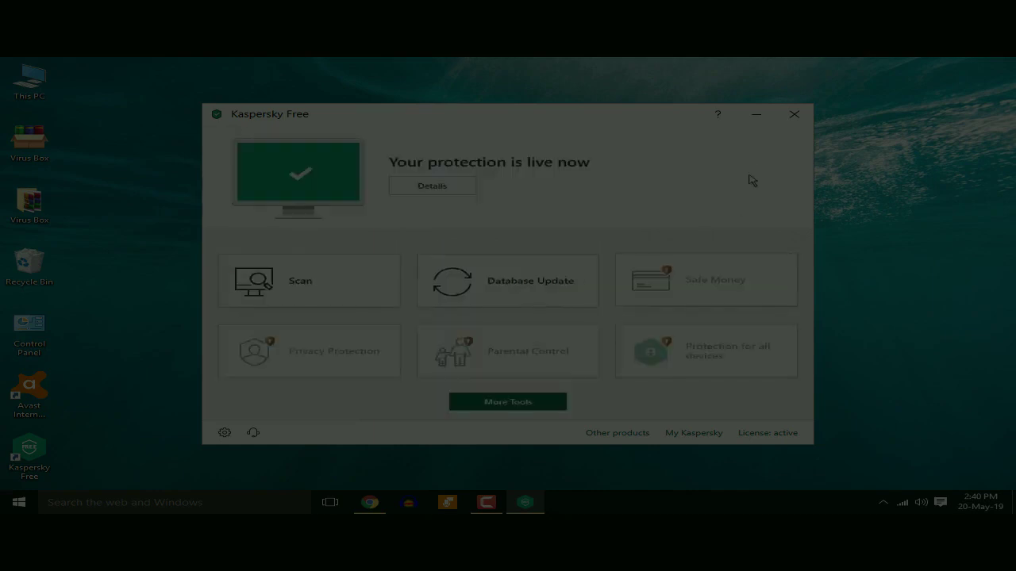
Step: Close Kaspersky Free and refresh the desktop before scanning
{"action": "left_click", "coordinate": [793, 121]}
{"action": "right_click", "coordinate": [320, 193]}
{"action": "left_click", "coordinate": [397, 227]}
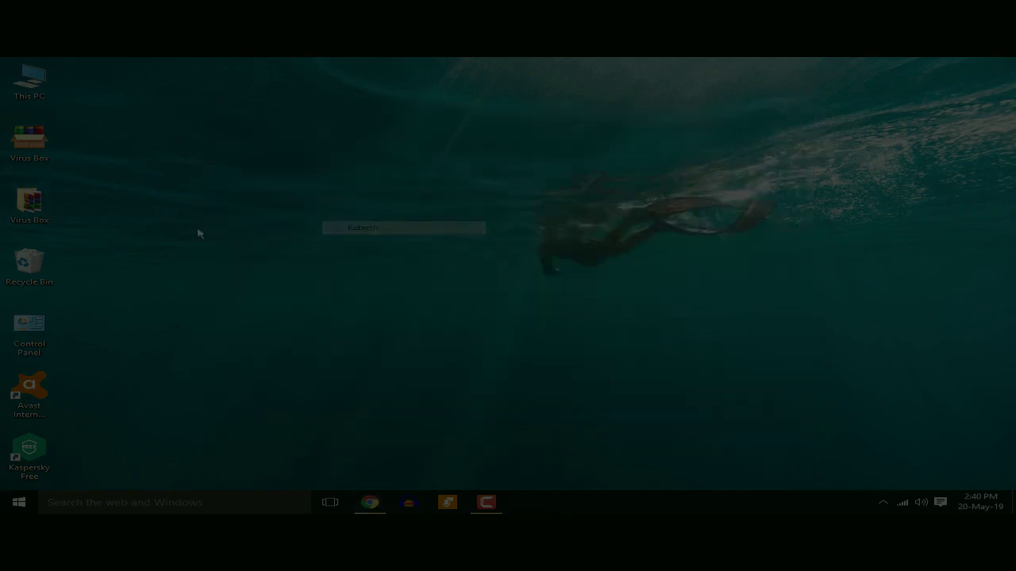
Step: Scan the Virus Box folder on the desktop for viruses with Kaspersky and review the detailed report of that scan
{"action": "right_click", "coordinate": [39, 208]}
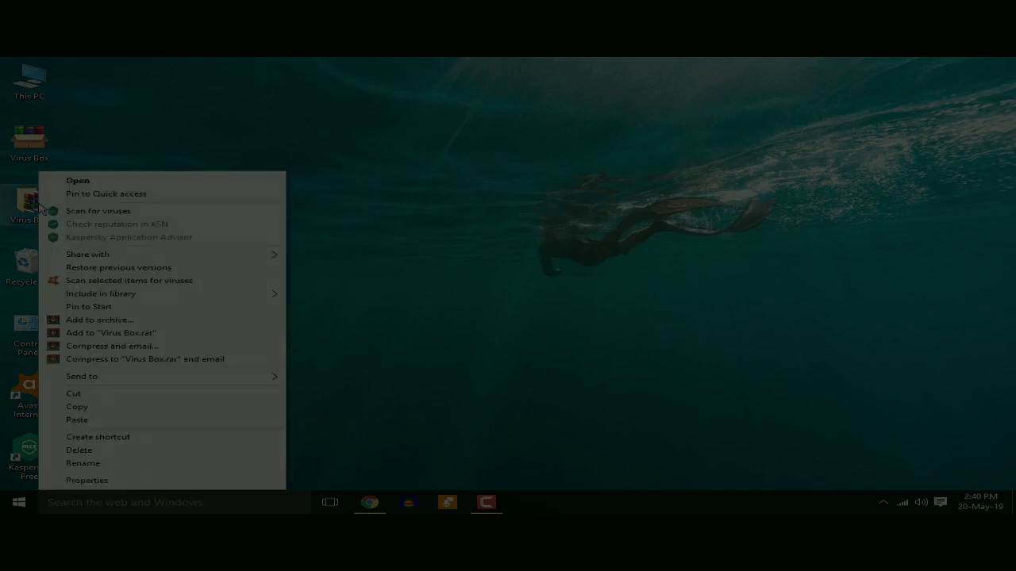
{"action": "left_click", "coordinate": [92, 212]}
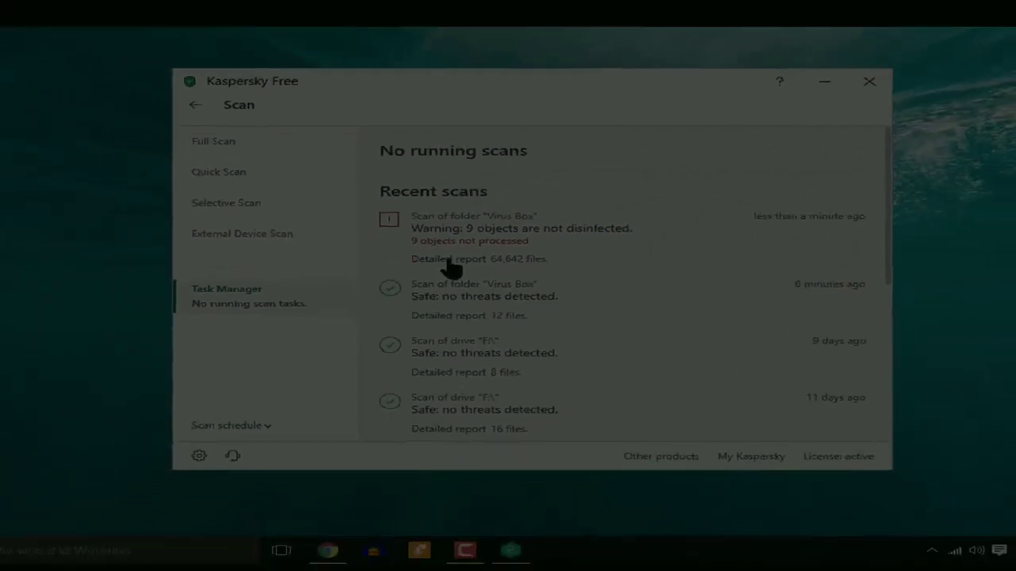
{"action": "left_click", "coordinate": [386, 271]}
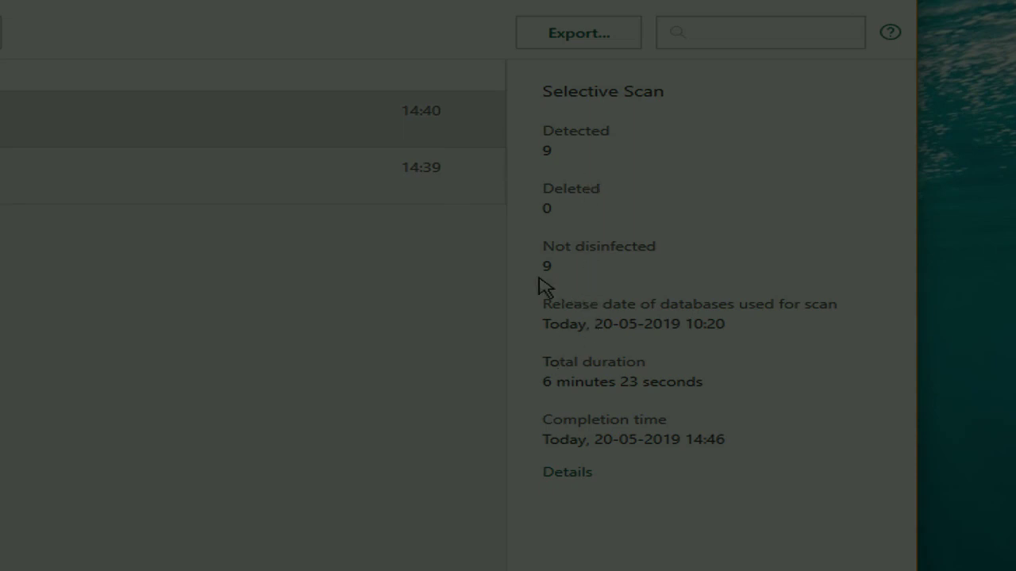
{"action": "left_click", "coordinate": [2, 425]}
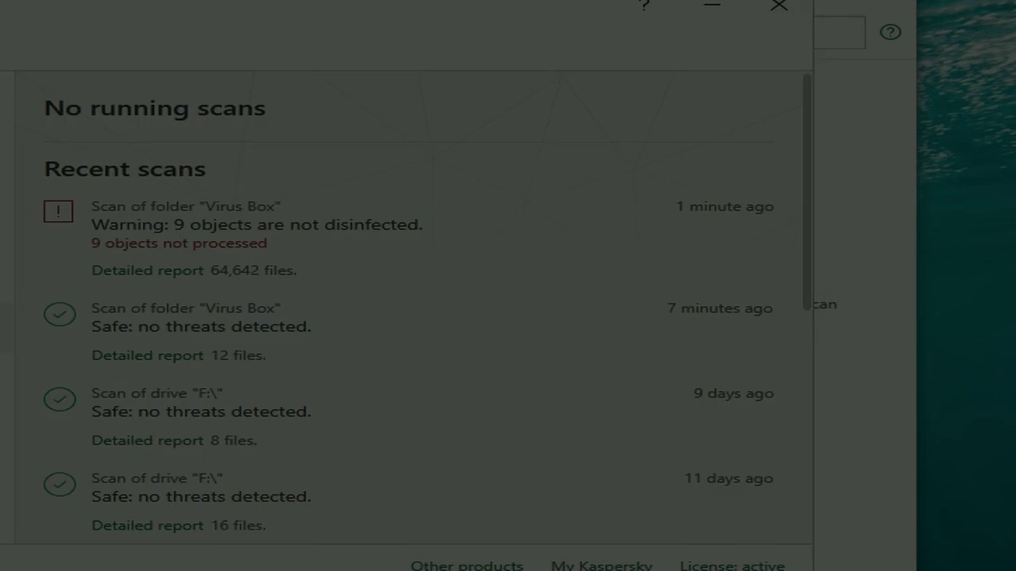
{"action": "left_click_drag", "start_coordinate": [150, 13], "coordinate": [0, 43]}
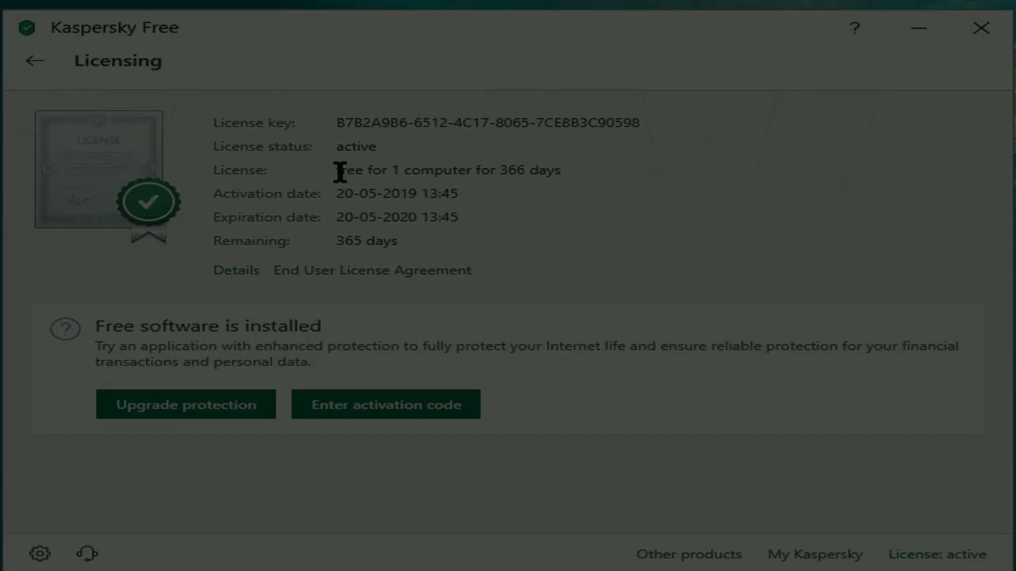
Step: Compare the license term with the remaining days in the Licensing details
{"action": "mouse_move", "coordinate": [339, 169]}
{"action": "left_mouse_down"}
{"action": "mouse_move", "coordinate": [572, 165]}
{"action": "mouse_move", "coordinate": [334, 172]}
{"action": "left_mouse_up"}
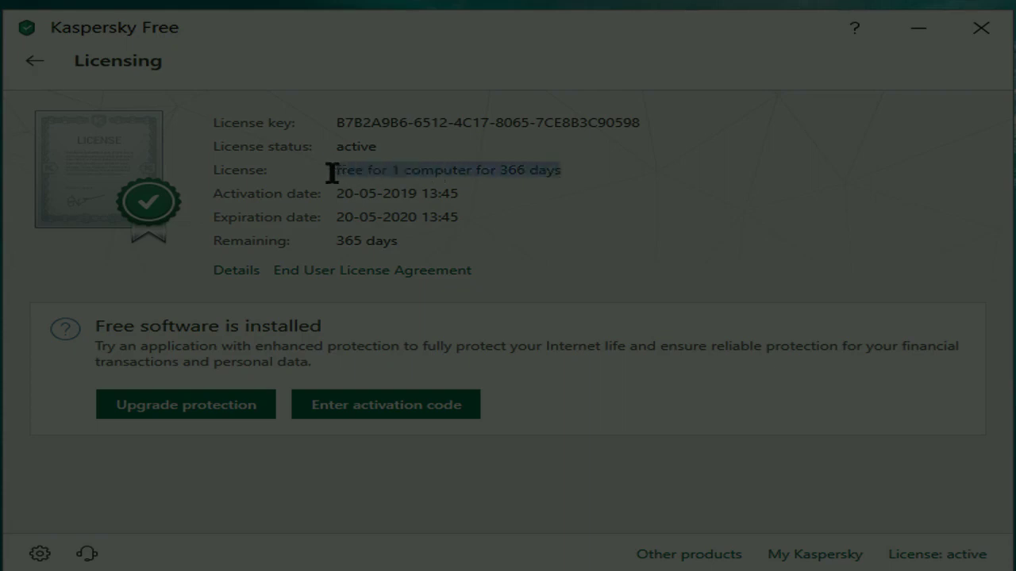
{"action": "left_click", "coordinate": [390, 193]}
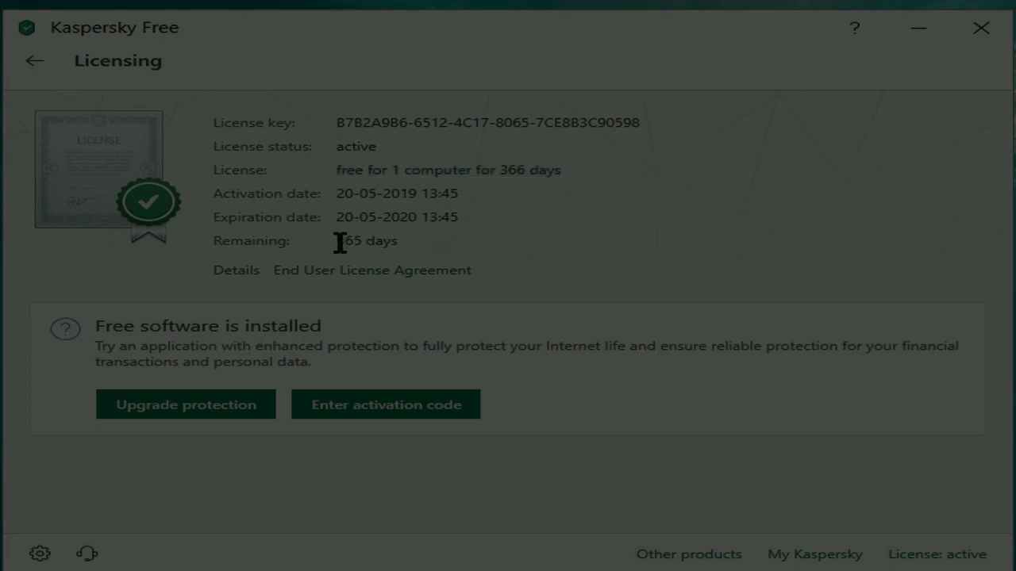
{"action": "left_click_drag", "start_coordinate": [341, 243], "coordinate": [406, 242]}
{"action": "left_click", "coordinate": [415, 242]}
{"action": "triple_click", "coordinate": [537, 170]}
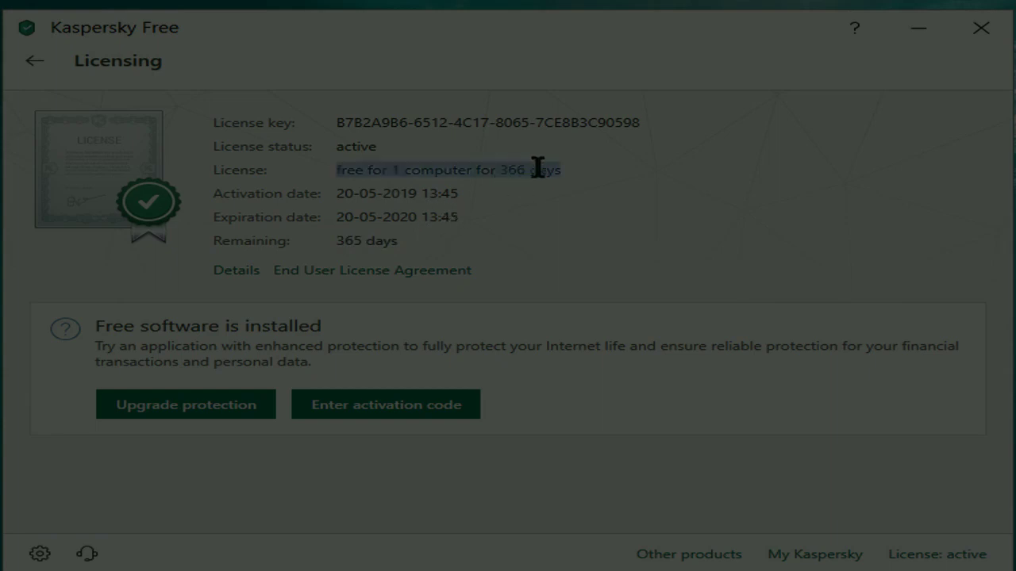
{"action": "left_click", "coordinate": [528, 171]}
{"action": "mouse_move", "coordinate": [501, 170]}
{"action": "left_mouse_down"}
{"action": "mouse_move", "coordinate": [570, 171]}
{"action": "mouse_move", "coordinate": [498, 170]}
{"action": "left_mouse_up"}
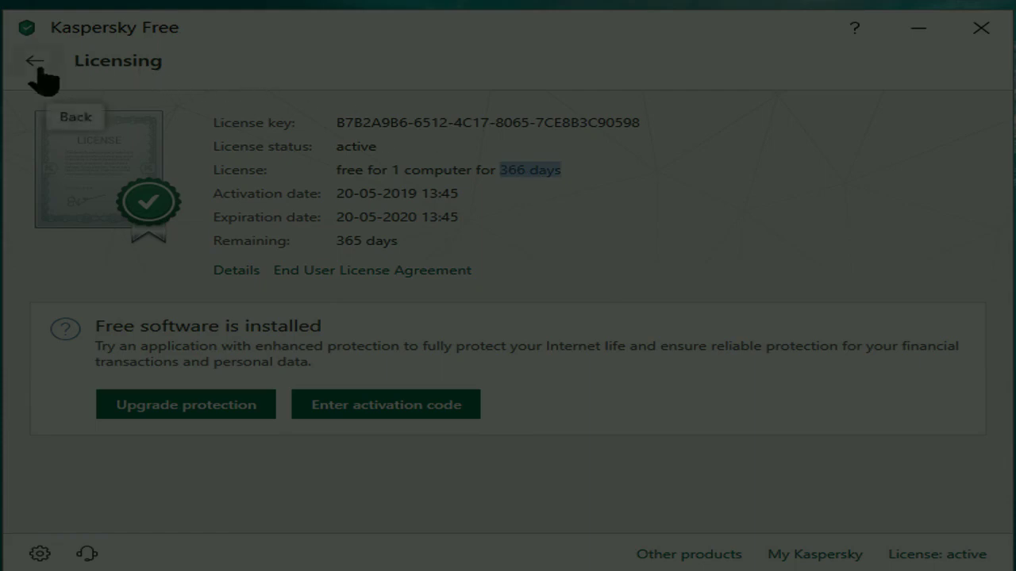
{"action": "left_click", "coordinate": [417, 192]}
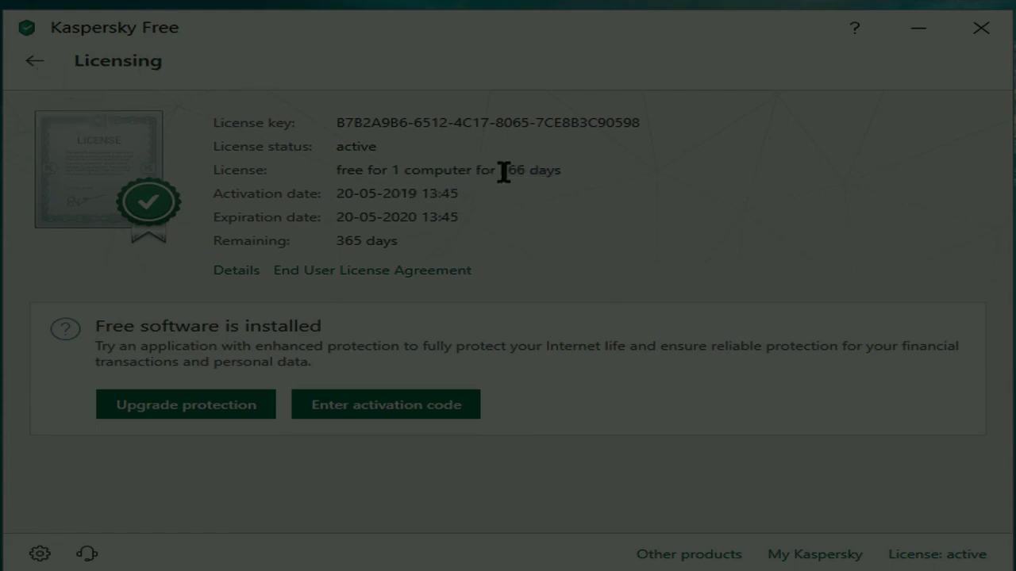
{"action": "mouse_move", "coordinate": [504, 173]}
{"action": "left_mouse_down"}
{"action": "mouse_move", "coordinate": [572, 177]}
{"action": "mouse_move", "coordinate": [504, 172]}
{"action": "left_mouse_up"}
{"action": "left_click", "coordinate": [555, 178]}
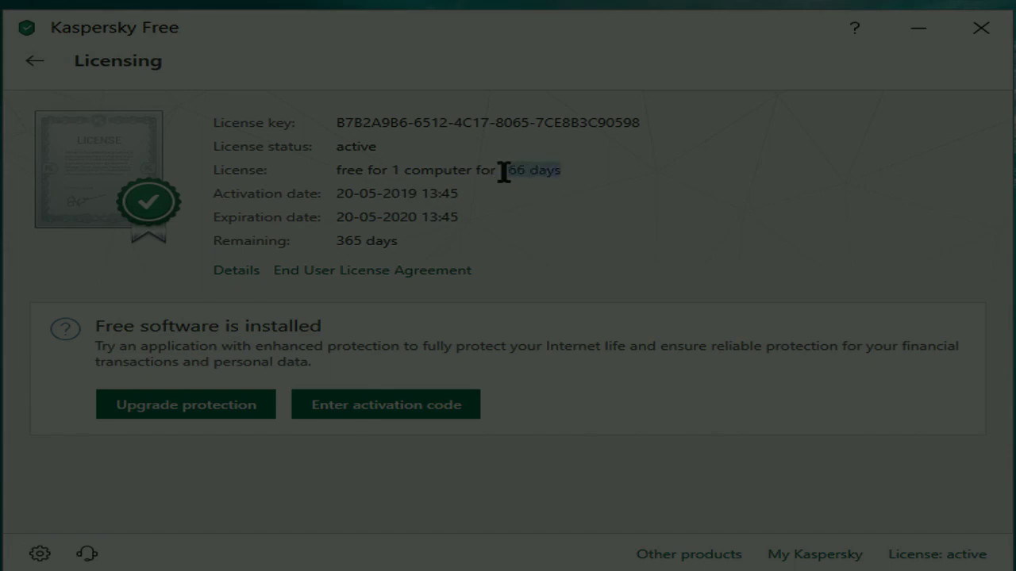